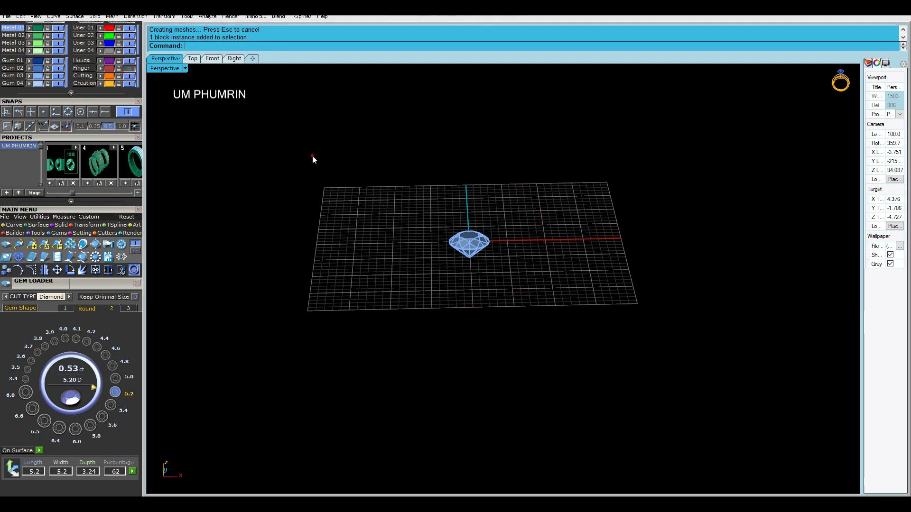
- Add a 3.1 mm round diamond to the model
{"action": "left_click_drag", "start_coordinate": [97, 290], "coordinate": [121, 201]}
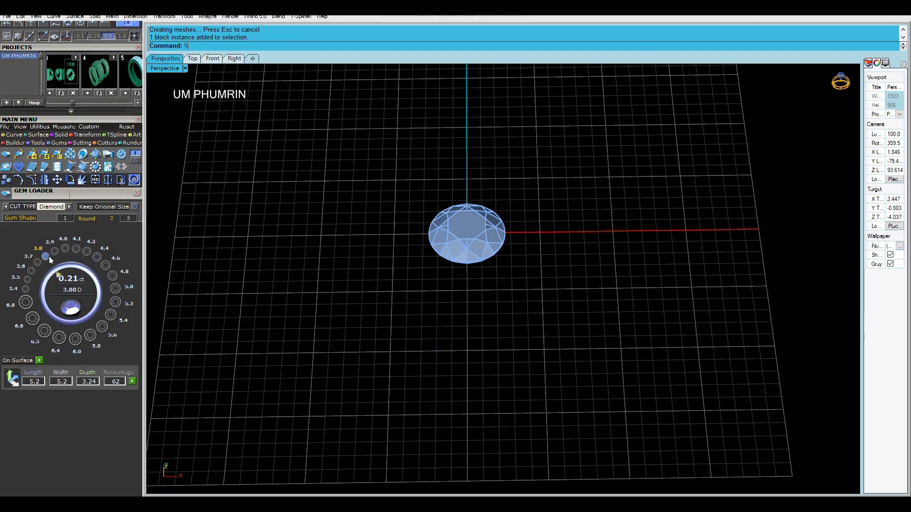
{"action": "left_click", "coordinate": [65, 217]}
{"action": "left_click", "coordinate": [60, 338]}
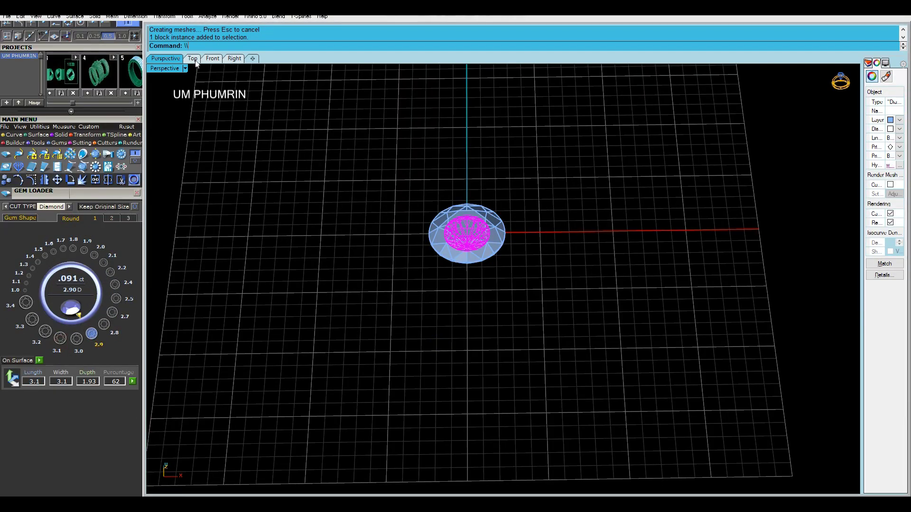
- Move the small diamond along the X axis until it touches the outer edge of the center diamond
{"action": "left_click", "coordinate": [191, 58]}
{"action": "scroll", "coordinate": [479, 260], "scroll_direction": "up", "scroll_amount": 2}
{"action": "scroll", "coordinate": [481, 260], "scroll_direction": "up", "scroll_amount": 2}
{"action": "left_click_drag", "start_coordinate": [465, 245], "coordinate": [515, 264]}
{"action": "scroll", "coordinate": [573, 224], "scroll_direction": "up", "scroll_amount": 8}
{"action": "left_click", "coordinate": [515, 268]}
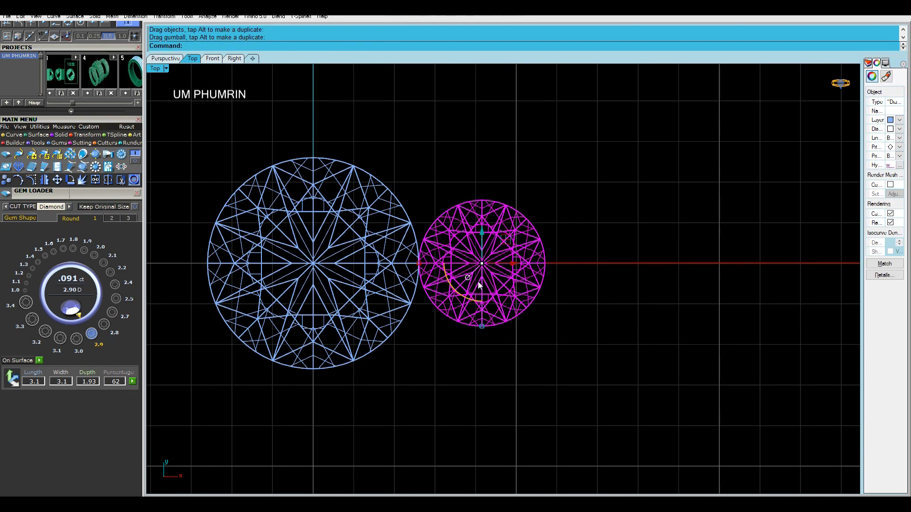
- Rotate a copy of the small diamond down about 22 degrees around its contact point with the center diamond and delete the untilted original
{"action": "left_click", "coordinate": [213, 58]}
{"action": "right_click_drag", "start_coordinate": [502, 293], "coordinate": [455, 258]}
{"action": "scroll", "coordinate": [456, 258], "scroll_direction": "up", "scroll_amount": 2}
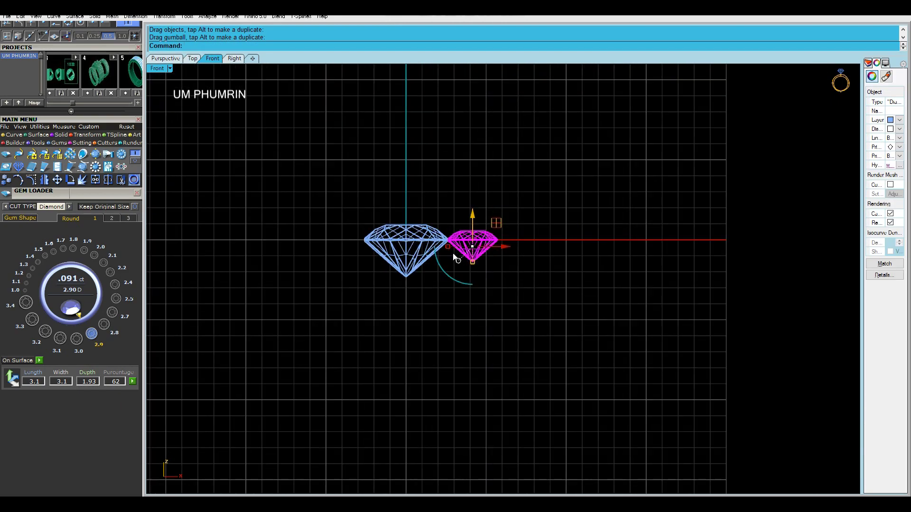
{"action": "scroll", "coordinate": [478, 253], "scroll_direction": "up", "scroll_amount": 4}
{"action": "type", "text": "r"}
{"action": "key", "text": "Return"}
{"action": "scroll", "coordinate": [415, 225], "scroll_direction": "up", "scroll_amount": 8}
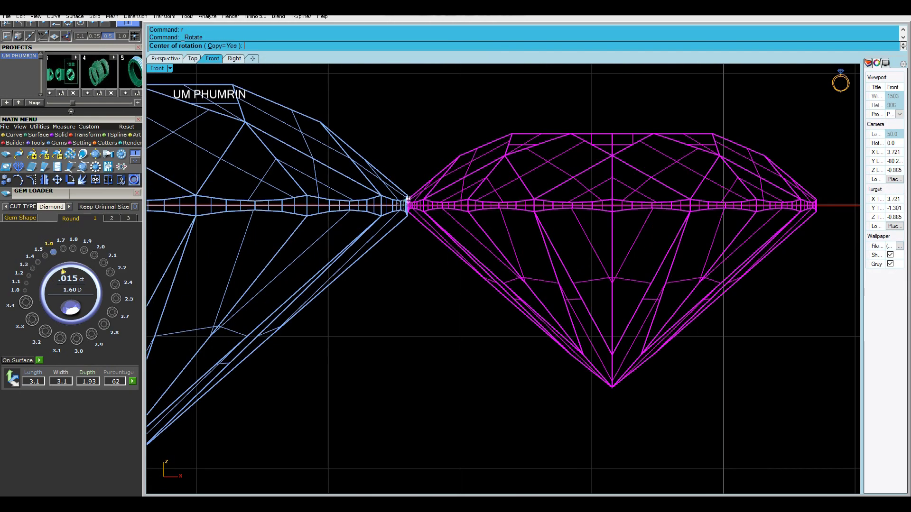
{"action": "left_click", "coordinate": [414, 202]}
{"action": "scroll", "coordinate": [414, 201], "scroll_direction": "down", "scroll_amount": 3}
{"action": "left_click", "coordinate": [666, 202]}
{"action": "scroll", "coordinate": [646, 285], "scroll_direction": "down", "scroll_amount": 3}
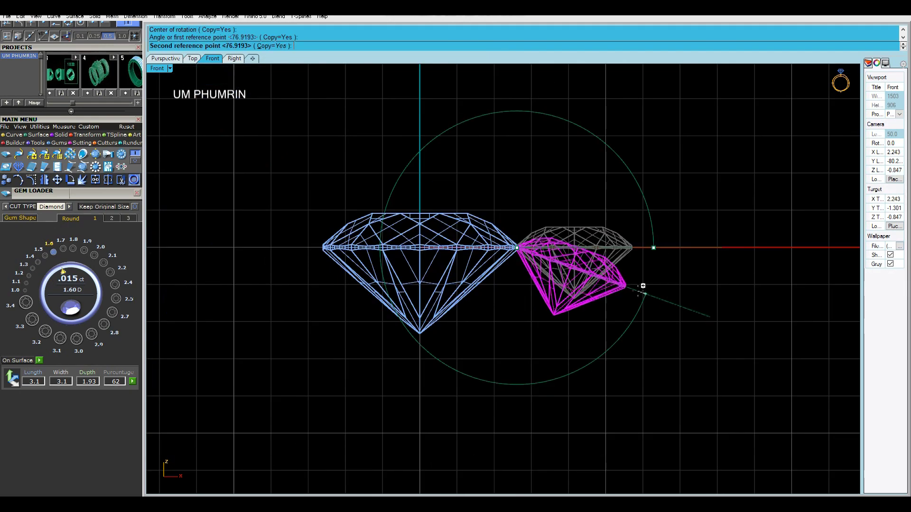
{"action": "left_click", "coordinate": [638, 294]}
{"action": "key", "text": "Delete"}
{"action": "scroll", "coordinate": [655, 287], "scroll_direction": "down", "scroll_amount": 1}
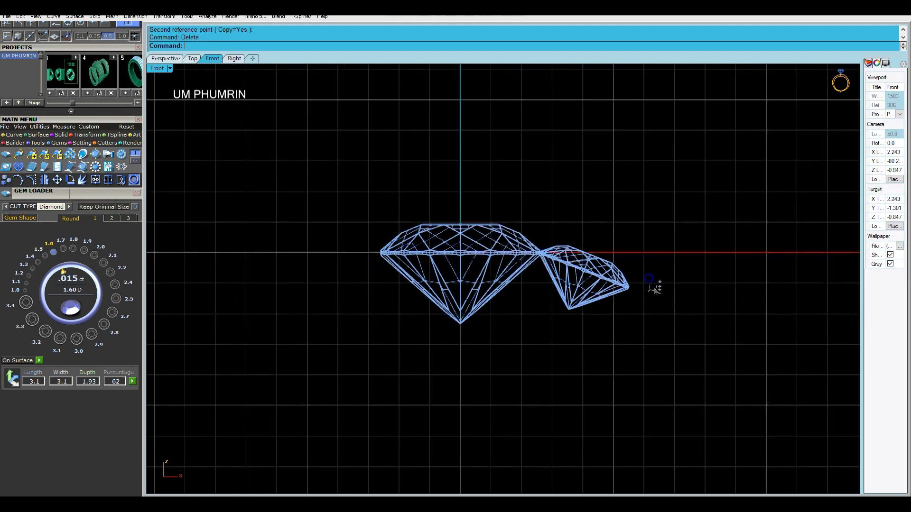
{"action": "right_click_drag", "start_coordinate": [108, 221], "coordinate": [109, 248]}
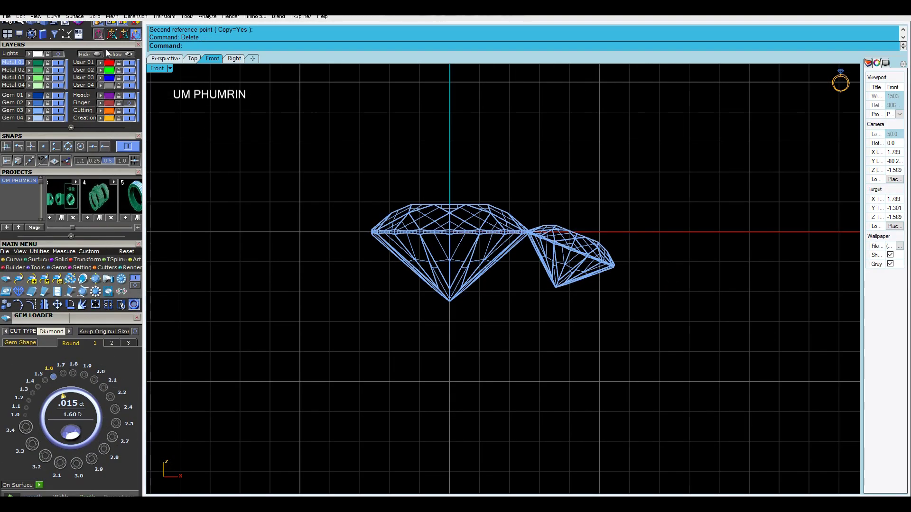
{"action": "right_click_drag", "start_coordinate": [583, 236], "coordinate": [559, 236]}
{"action": "right_click", "coordinate": [571, 230]}
{"action": "key", "text": "Escape"}
{"action": "left_click_drag", "start_coordinate": [588, 209], "coordinate": [545, 302]}
{"action": "right_click_drag", "start_coordinate": [509, 230], "coordinate": [497, 253]}
{"action": "type", "text": "r"}
{"action": "key", "text": "Return"}
{"action": "left_click", "coordinate": [288, 46]}
{"action": "key", "text": "Escape"}
- Polar array the tilted side diamond about the origin with 8 items over 360 degrees
{"action": "left_click", "coordinate": [192, 60]}
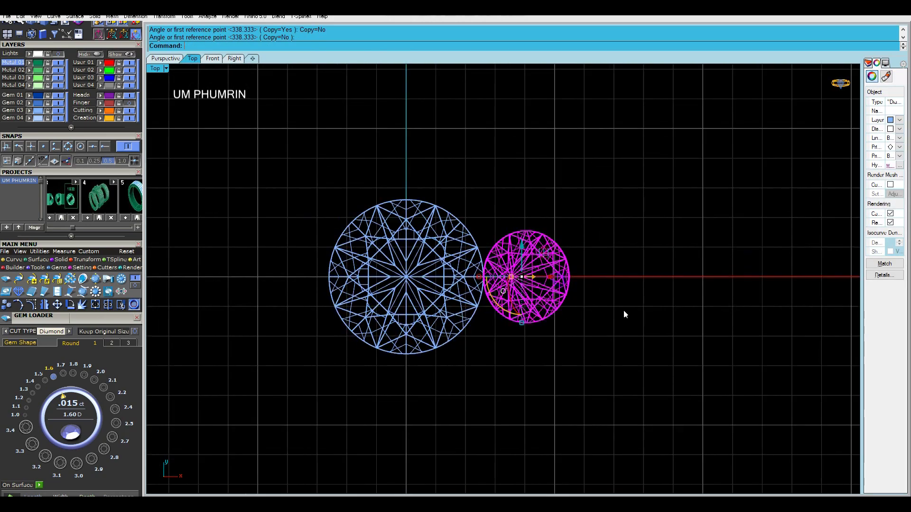
{"action": "type", "text": "ap"}
{"action": "key", "text": "Return"}
{"action": "type", "text": "0"}
{"action": "key", "text": "Return"}
{"action": "type", "text": "8"}
{"action": "key", "text": "Return"}
{"action": "key", "text": "Return"}
{"action": "key", "text": "Return"}
{"action": "scroll", "coordinate": [556, 285], "scroll_direction": "down", "scroll_amount": 3}
{"action": "right_click_drag", "start_coordinate": [609, 310], "coordinate": [585, 299]}
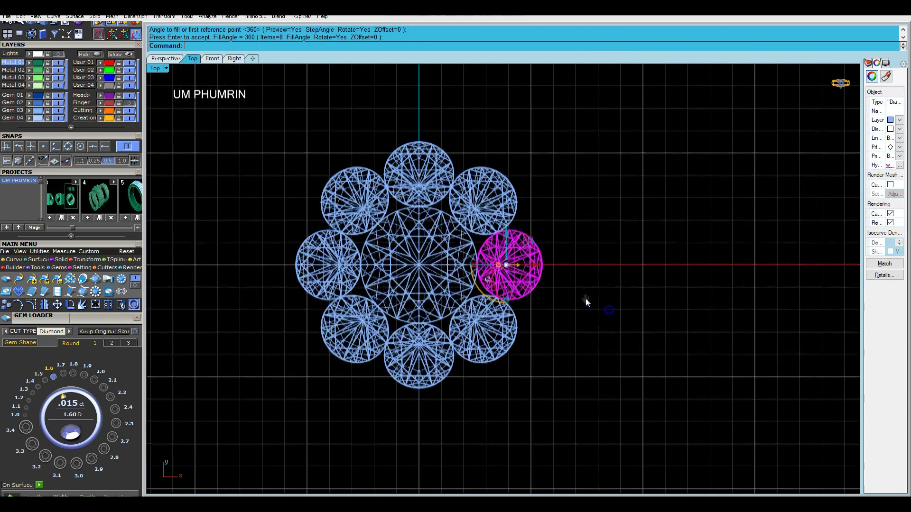
{"action": "left_click", "coordinate": [584, 273]}
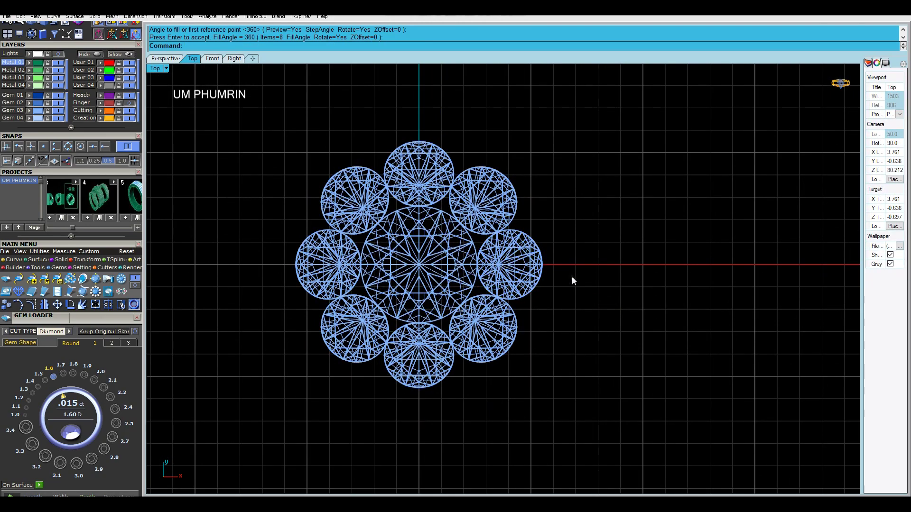
- Measure the gap between the side diamond on the X axis and its neighbour with an aligned dimension
{"action": "scroll", "coordinate": [572, 277], "scroll_direction": "up", "scroll_amount": 5}
{"action": "left_click", "coordinate": [549, 251]}
{"action": "type", "text": "da"}
{"action": "key", "text": "Return"}
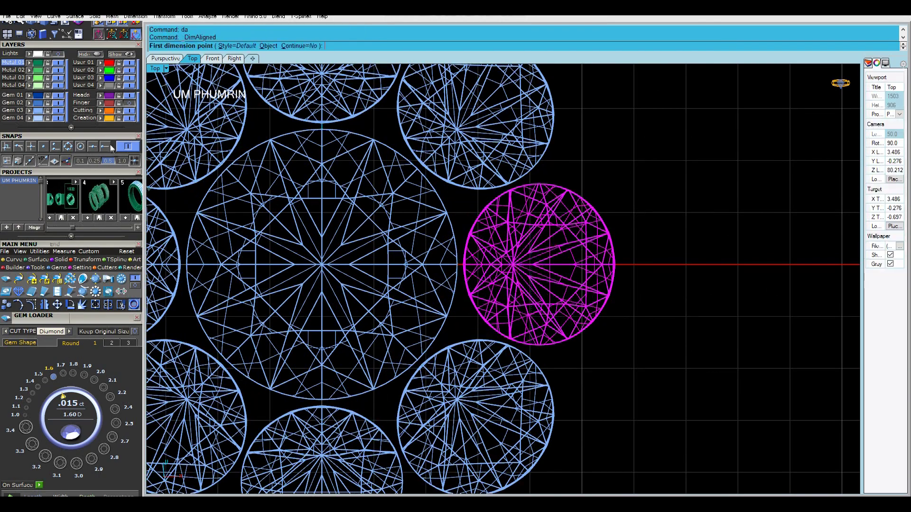
{"action": "scroll", "coordinate": [497, 178], "scroll_direction": "up", "scroll_amount": 5}
{"action": "left_click", "coordinate": [497, 177]}
{"action": "scroll", "coordinate": [497, 178], "scroll_direction": "down", "scroll_amount": 4}
{"action": "key", "text": "Escape"}
{"action": "right_click", "coordinate": [493, 178]}
{"action": "left_click", "coordinate": [478, 172]}
{"action": "left_click", "coordinate": [484, 183]}
{"action": "key", "text": "Escape"}
- Move the side diamond on the X axis slightly toward the center stone and remeasure its gap to the neighbouring diamond
{"action": "scroll", "coordinate": [549, 320], "scroll_direction": "up", "scroll_amount": 4}
{"action": "left_click_drag", "start_coordinate": [537, 327], "coordinate": [533, 327]}
{"action": "right_click_drag", "start_coordinate": [443, 114], "coordinate": [466, 156]}
{"action": "type", "text": "da"}
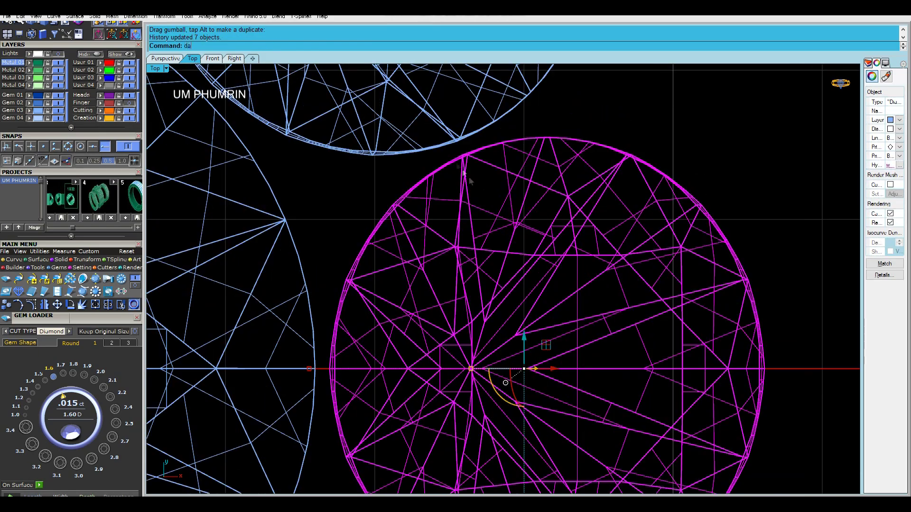
{"action": "key", "text": "Return"}
{"action": "scroll", "coordinate": [451, 134], "scroll_direction": "up", "scroll_amount": 4}
{"action": "left_click", "coordinate": [464, 143]}
{"action": "left_click", "coordinate": [473, 167]}
{"action": "key", "text": "Escape"}
- Select the eight side diamonds without the center stone and check them in perspective
{"action": "scroll", "coordinate": [504, 186], "scroll_direction": "down", "scroll_amount": 10}
{"action": "left_click_drag", "start_coordinate": [595, 360], "coordinate": [251, 119]}
{"action": "left_click", "coordinate": [360, 189], "text": "ctrl"}
{"action": "left_click", "coordinate": [172, 60]}
{"action": "right_click_drag", "start_coordinate": [507, 190], "coordinate": [529, 213]}
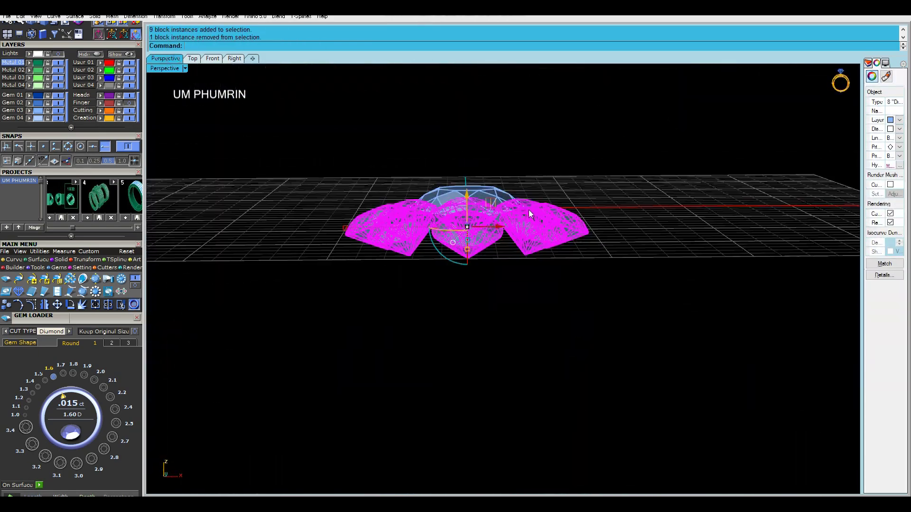
- Rotate a copy of the outermost side diamond on the X axis slightly about its inner girdle edge in the front view
{"action": "left_click", "coordinate": [212, 58]}
{"action": "left_click", "coordinate": [543, 287]}
{"action": "scroll", "coordinate": [543, 286], "scroll_direction": "up", "scroll_amount": 7}
{"action": "type", "text": "r"}
{"action": "key", "text": "Return"}
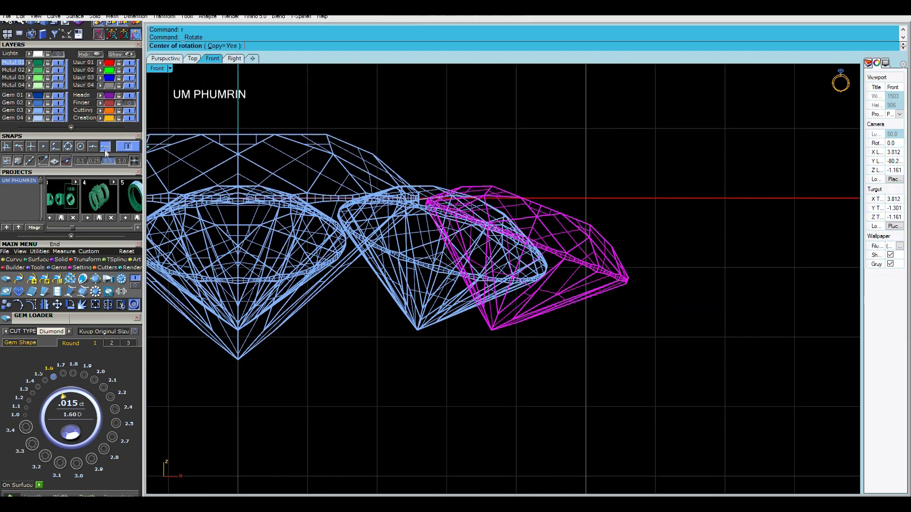
{"action": "left_click", "coordinate": [762, 330]}
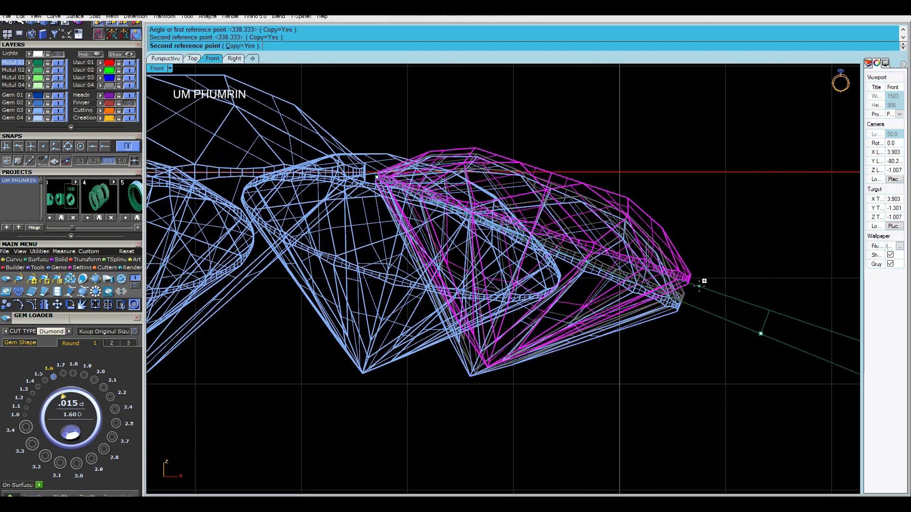
{"action": "left_click", "coordinate": [716, 317]}
- Delete all side diamonds except one tilted diamond on the X axis, keeping the center stone
{"action": "scroll", "coordinate": [545, 206], "scroll_direction": "down", "scroll_amount": 5}
{"action": "left_click_drag", "start_coordinate": [613, 326], "coordinate": [229, 229]}
{"action": "left_click", "coordinate": [556, 221], "text": "ctrl"}
{"action": "key", "text": "Delete"}
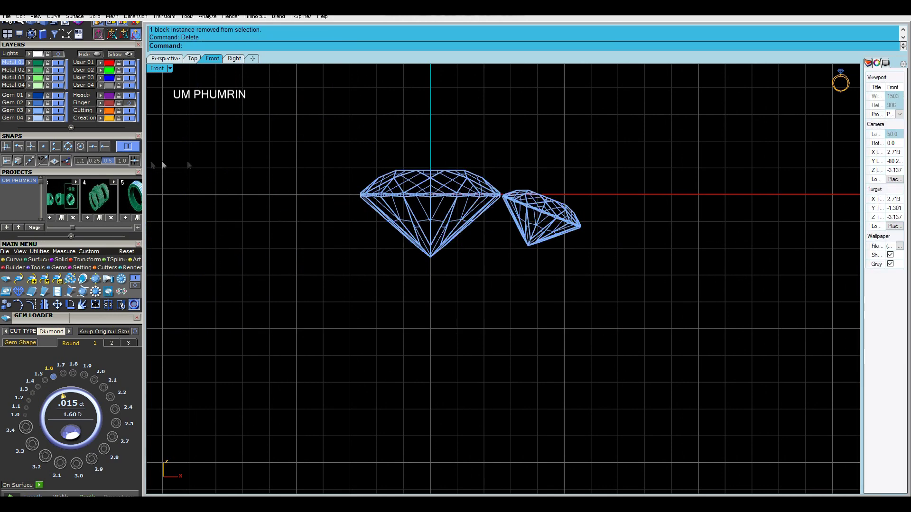
- Polar array the remaining side diamond around the center stone with 8 items over a 360-degree fill angle
{"action": "left_click", "coordinate": [529, 196]}
{"action": "scroll", "coordinate": [516, 153], "scroll_direction": "up", "scroll_amount": 3}
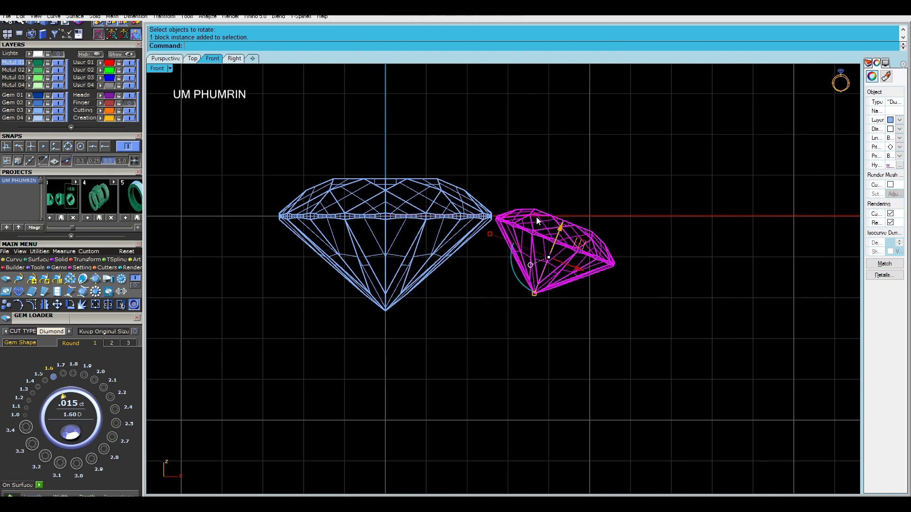
{"action": "left_click", "coordinate": [192, 58]}
{"action": "key", "text": "F7"}
{"action": "key", "text": "Return"}
{"action": "key", "text": "Return"}
{"action": "key", "text": "Return"}
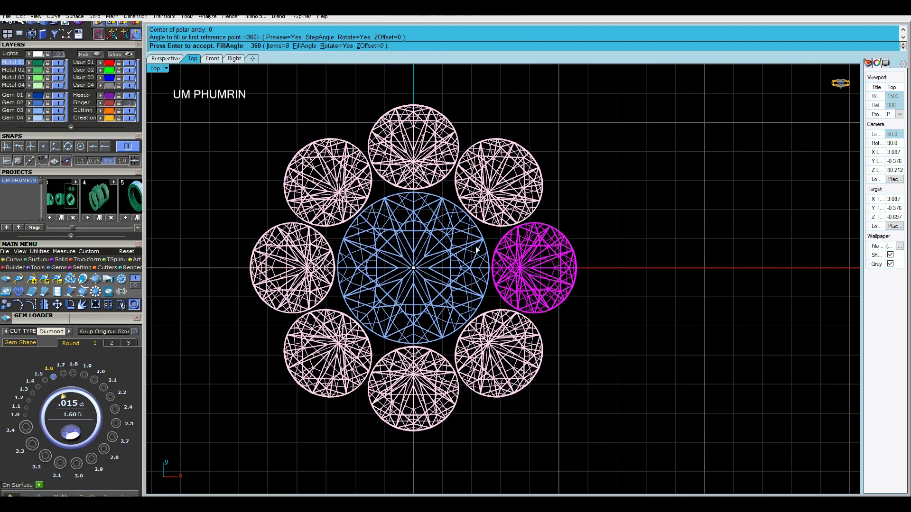
- Rotate the source side diamond slightly downward about its inner girdle edge in the front view without making a copy
{"action": "left_click", "coordinate": [232, 59]}
{"action": "left_click", "coordinate": [209, 58]}
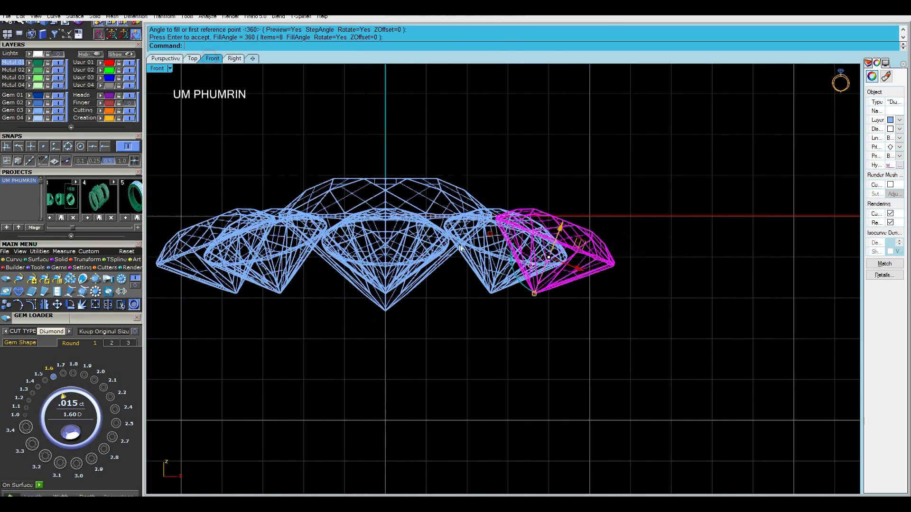
{"action": "scroll", "coordinate": [630, 281], "scroll_direction": "up", "scroll_amount": 4}
{"action": "key", "text": "r"}
{"action": "left_click", "coordinate": [228, 46]}
{"action": "left_click", "coordinate": [229, 46]}
{"action": "scroll", "coordinate": [482, 207], "scroll_direction": "up", "scroll_amount": 8}
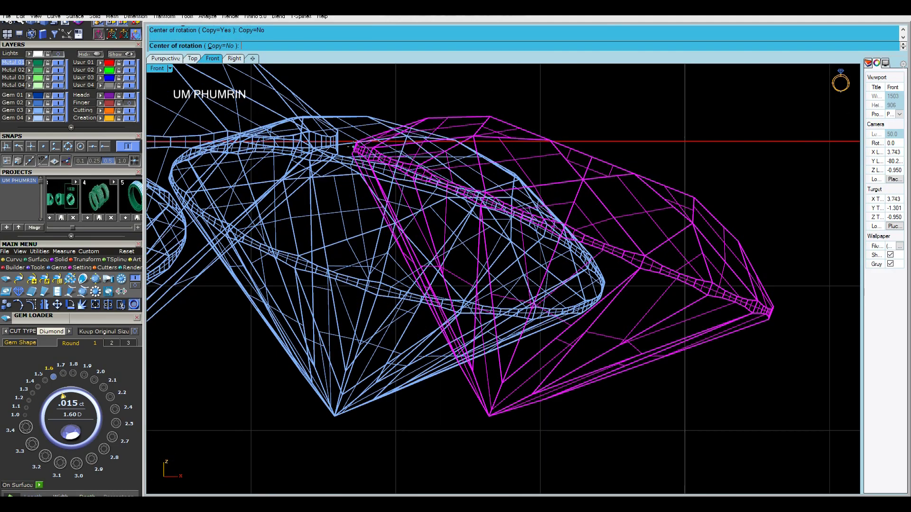
{"action": "left_click", "coordinate": [354, 146]}
{"action": "scroll", "coordinate": [500, 204], "scroll_direction": "down", "scroll_amount": 8}
{"action": "left_click", "coordinate": [711, 295]}
{"action": "left_click", "coordinate": [709, 303]}
- Window-select the diamonds in the front view and group them
{"action": "scroll", "coordinate": [642, 260], "scroll_direction": "down", "scroll_amount": 10}
{"action": "left_click_drag", "start_coordinate": [659, 327], "coordinate": [701, 350]}
{"action": "left_click_drag", "start_coordinate": [306, 218], "coordinate": [617, 327]}
{"action": "right_click_drag", "start_coordinate": [605, 345], "coordinate": [514, 345]}
{"action": "key", "text": "ctrl+g"}
- Measure the gap between two neighbouring side diamonds in the top view
{"action": "left_click", "coordinate": [191, 58]}
{"action": "left_click", "coordinate": [652, 230]}
{"action": "type", "text": "d"}
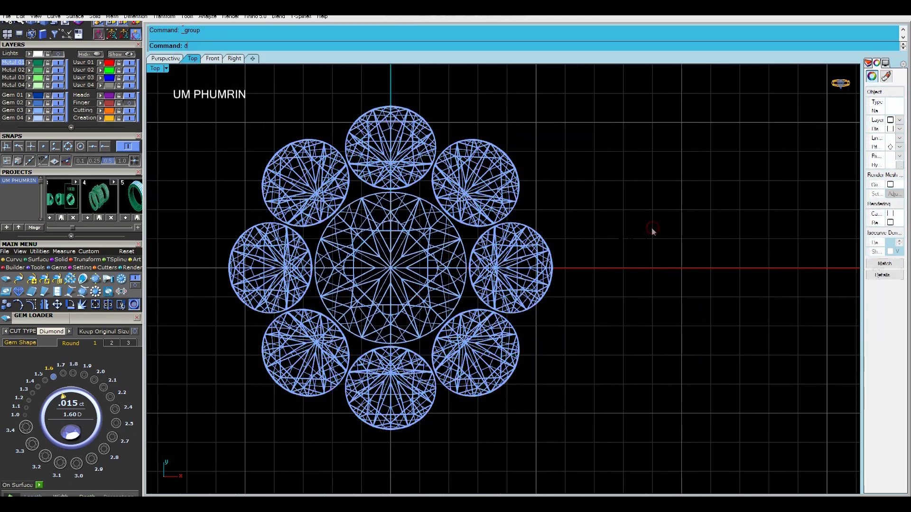
{"action": "type", "text": "im"}
{"action": "key", "text": "Return"}
{"action": "scroll", "coordinate": [493, 225], "scroll_direction": "up", "scroll_amount": 12}
{"action": "left_click", "coordinate": [448, 247]}
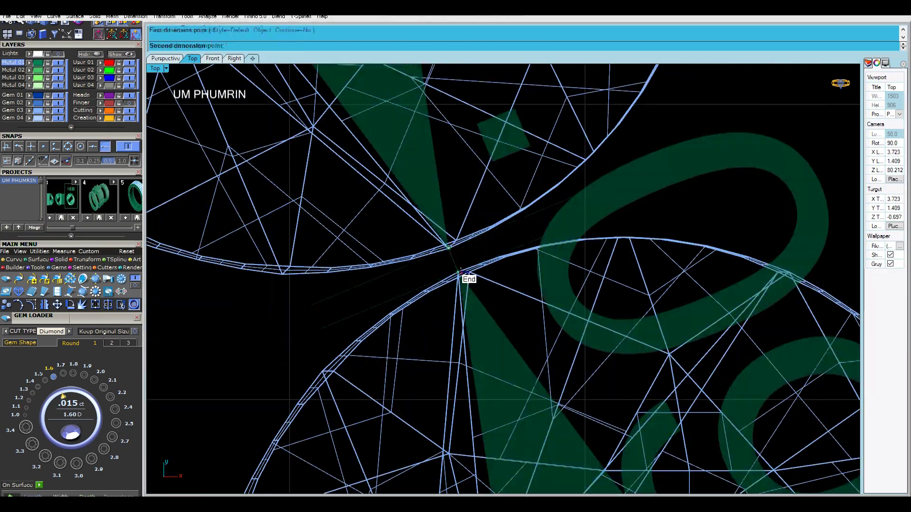
{"action": "key", "text": "Escape"}
- Move the source side diamond slightly outward along the X axis
{"action": "scroll", "coordinate": [458, 274], "scroll_direction": "down", "scroll_amount": 10}
{"action": "left_click", "coordinate": [612, 276]}
{"action": "left_click", "coordinate": [611, 277]}
{"action": "scroll", "coordinate": [549, 309], "scroll_direction": "up", "scroll_amount": 4}
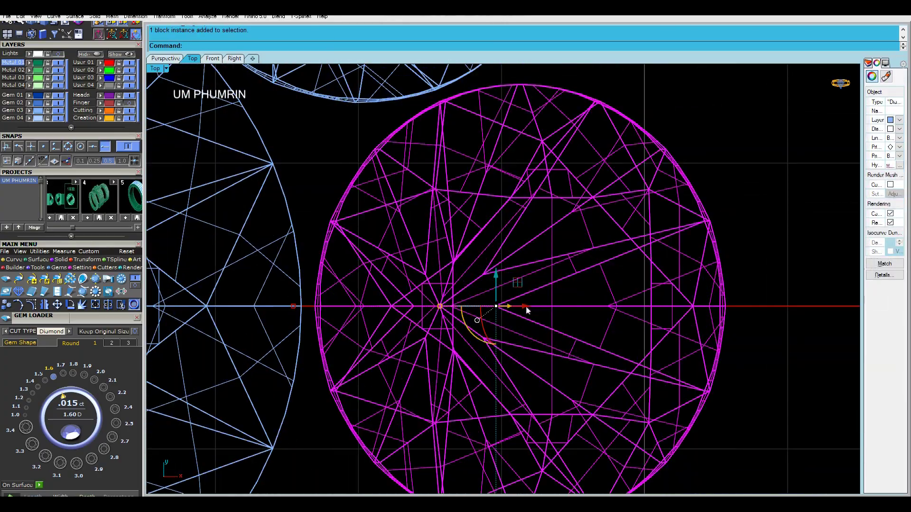
{"action": "left_click_drag", "start_coordinate": [526, 309], "coordinate": [529, 309]}
{"action": "scroll", "coordinate": [541, 294], "scroll_direction": "down", "scroll_amount": 6}
{"action": "key", "text": "Escape"}
- Remeasure the gap between the adjusted side diamond and its neighbour
{"action": "scroll", "coordinate": [492, 192], "scroll_direction": "up", "scroll_amount": 6}
{"action": "type", "text": "dim"}
{"action": "key", "text": "Return"}
{"action": "left_click", "coordinate": [487, 193]}
{"action": "key", "text": "Escape"}
{"action": "scroll", "coordinate": [537, 170], "scroll_direction": "down", "scroll_amount": 9}
- Build a channel around the eight side diamonds with Channel Builder, using an offset of -1 mm
{"action": "key", "text": "ctrl+a"}
{"action": "left_click", "coordinate": [462, 198], "text": "ctrl"}
{"action": "right_click_drag", "start_coordinate": [462, 198], "coordinate": [450, 226]}
{"action": "middle_click", "coordinate": [453, 232]}
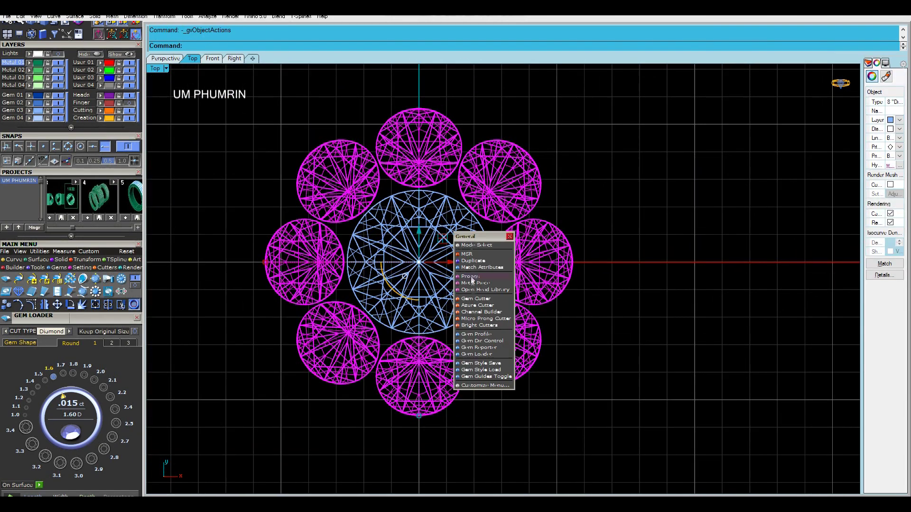
{"action": "left_click", "coordinate": [483, 312]}
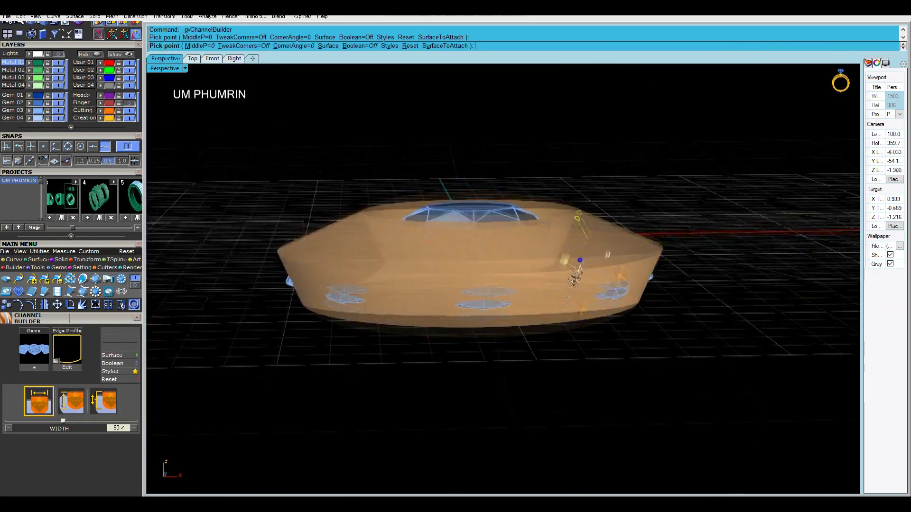
{"action": "scroll", "coordinate": [77, 319], "scroll_direction": "down", "scroll_amount": 5}
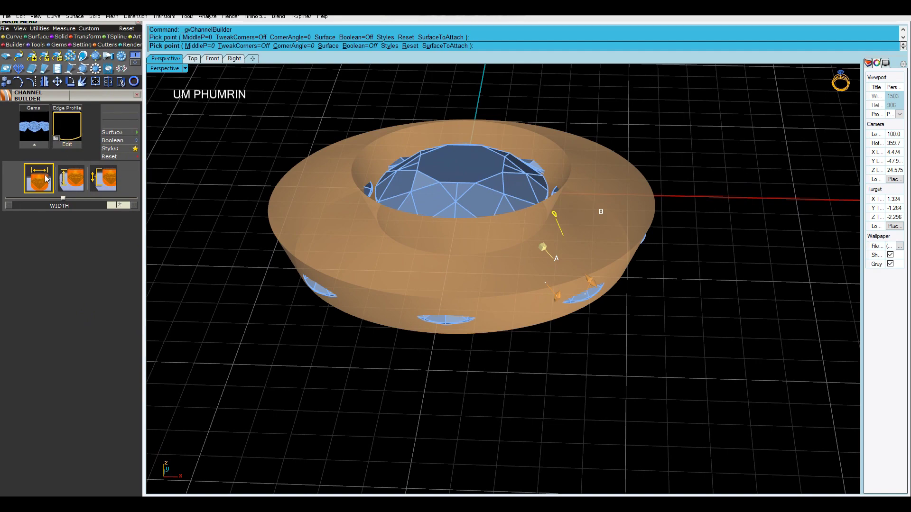
{"action": "left_click", "coordinate": [97, 184]}
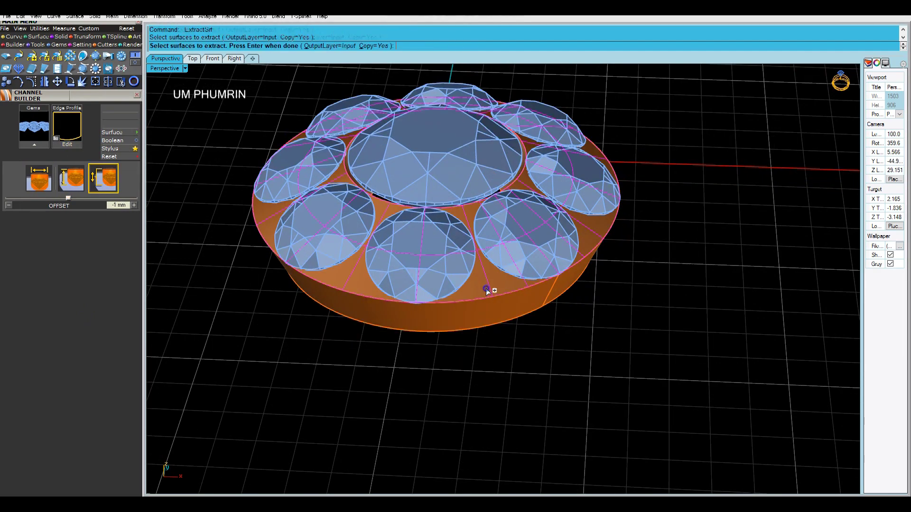
- Delete the channel's extracted top surface and raise the center diamond slightly above the side diamonds
{"action": "key", "text": "Delete"}
{"action": "scroll", "coordinate": [597, 386], "scroll_direction": "down", "scroll_amount": 4}
{"action": "right_click_drag", "start_coordinate": [597, 386], "coordinate": [588, 270]}
{"action": "left_click", "coordinate": [493, 252]}
{"action": "left_click_drag", "start_coordinate": [493, 253], "coordinate": [493, 237]}
{"action": "left_click", "coordinate": [627, 210]}
{"action": "right_click_drag", "start_coordinate": [620, 213], "coordinate": [602, 332]}
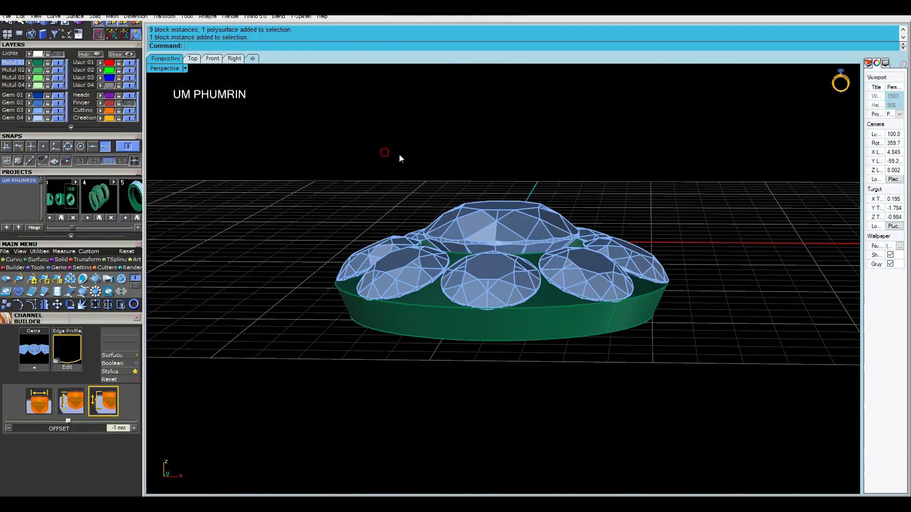
{"action": "right_click_drag", "start_coordinate": [400, 157], "coordinate": [554, 243]}
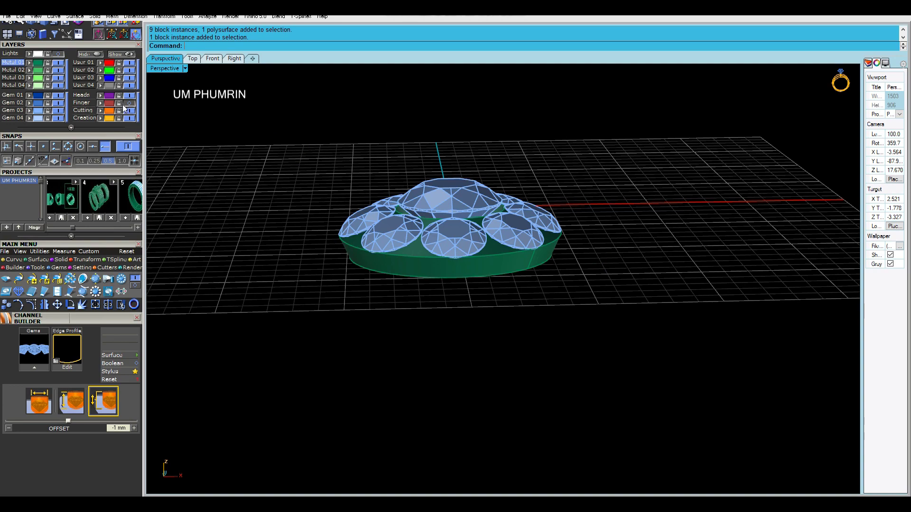
- Turn on the Finger layer to show the finger circle in the front view
{"action": "left_click", "coordinate": [129, 103]}
{"action": "scroll", "coordinate": [415, 169], "scroll_direction": "down", "scroll_amount": 3}
{"action": "left_click", "coordinate": [212, 59]}
{"action": "scroll", "coordinate": [489, 232], "scroll_direction": "down", "scroll_amount": 15}
- Move all the diamonds together with the channel straight up to just above the finger circle
{"action": "left_click_drag", "start_coordinate": [348, 193], "coordinate": [574, 261]}
{"action": "scroll", "coordinate": [501, 233], "scroll_direction": "up", "scroll_amount": 6}
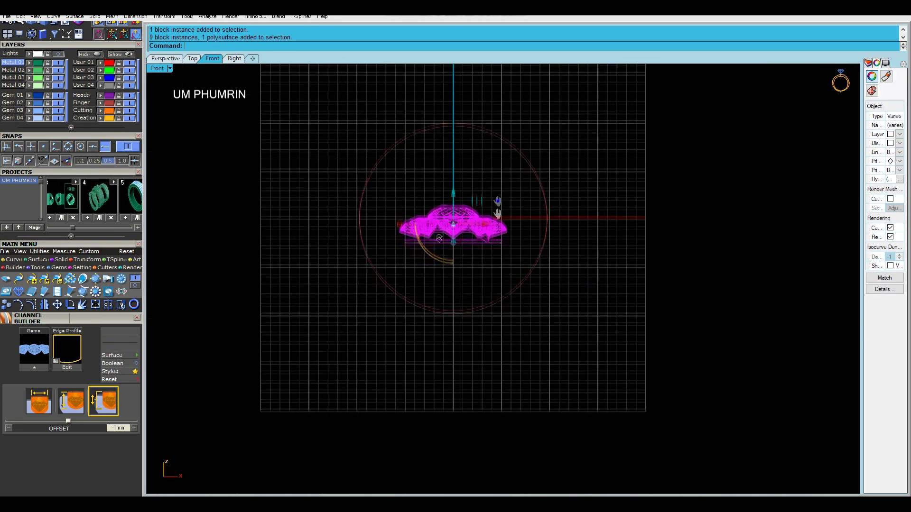
{"action": "right_click_drag", "start_coordinate": [498, 203], "coordinate": [498, 283]}
{"action": "left_click_drag", "start_coordinate": [300, 258], "coordinate": [490, 337]}
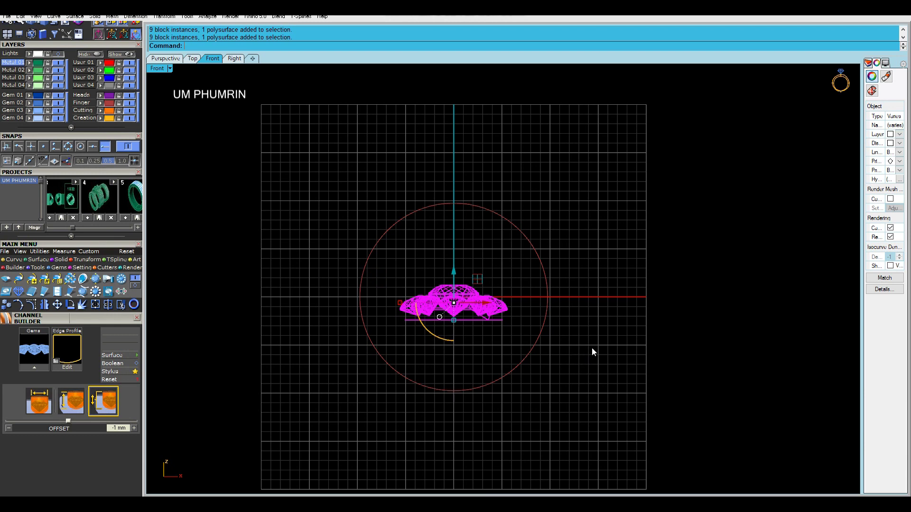
{"action": "right_click_drag", "start_coordinate": [589, 319], "coordinate": [609, 292]}
{"action": "left_click_drag", "start_coordinate": [407, 239], "coordinate": [535, 338]}
{"action": "right_click_drag", "start_coordinate": [535, 322], "coordinate": [545, 360]}
{"action": "left_click_drag", "start_coordinate": [483, 282], "coordinate": [498, 159]}
{"action": "left_click", "coordinate": [612, 213]}
- Create an outside ring rail around the finger circle with the Outside Ring Rail builder
{"action": "right_click_drag", "start_coordinate": [614, 214], "coordinate": [629, 266]}
{"action": "scroll", "coordinate": [622, 232], "scroll_direction": "up", "scroll_amount": 1}
{"action": "left_click", "coordinate": [564, 273]}
{"action": "left_click", "coordinate": [17, 268]}
{"action": "left_click", "coordinate": [31, 279]}
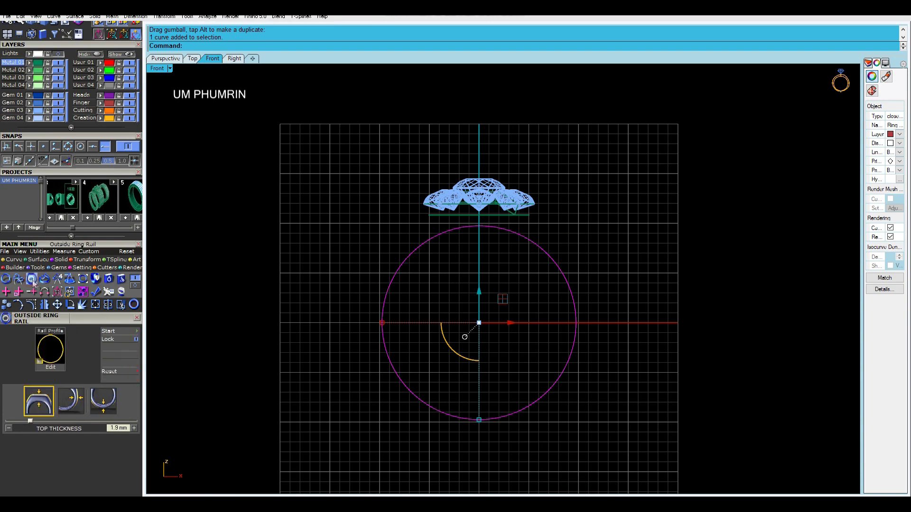
{"action": "left_click_drag", "start_coordinate": [94, 318], "coordinate": [94, 139]}
{"action": "left_click", "coordinate": [110, 153]}
{"action": "right_click_drag", "start_coordinate": [524, 265], "coordinate": [527, 229]}
{"action": "scroll", "coordinate": [526, 229], "scroll_direction": "up", "scroll_amount": 1}
{"action": "right_click_drag", "start_coordinate": [526, 229], "coordinate": [521, 248]}
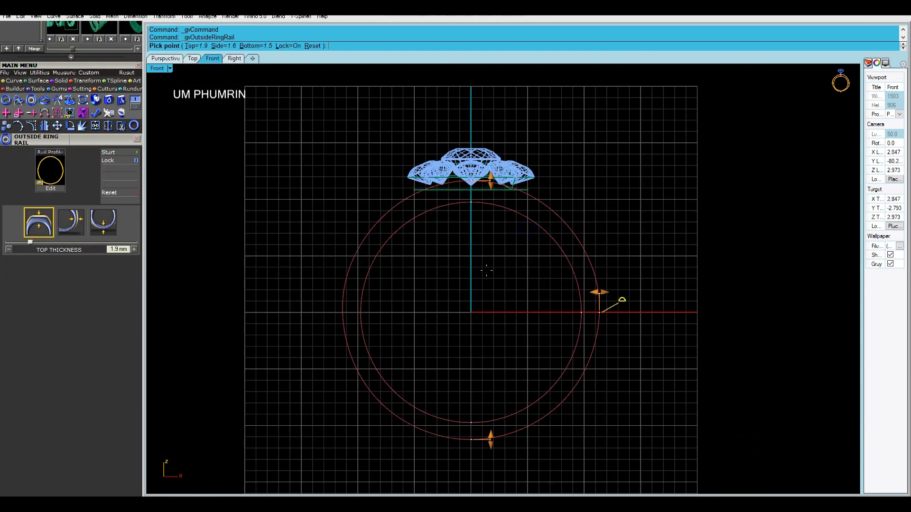
- Set the outside rail's top thickness to 1.8 mm and finish the rail
{"action": "left_click", "coordinate": [105, 229]}
{"action": "left_click", "coordinate": [42, 229]}
{"action": "type", "text": "1.8"}
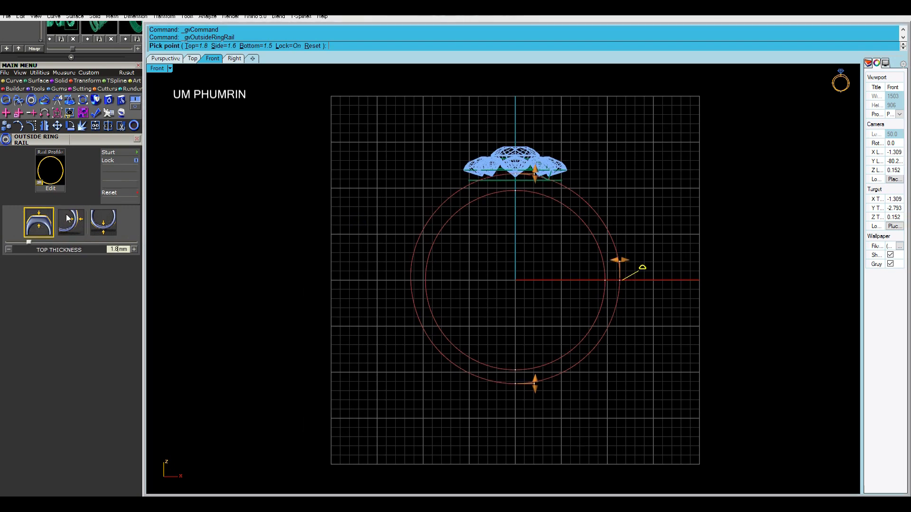
{"action": "scroll", "coordinate": [534, 219], "scroll_direction": "down", "scroll_amount": 2}
{"action": "right_click_drag", "start_coordinate": [587, 211], "coordinate": [482, 214]}
- Duplicate the outside ring rail in place
{"action": "left_click", "coordinate": [538, 215]}
{"action": "scroll", "coordinate": [530, 221], "scroll_direction": "up", "scroll_amount": 2}
{"action": "key", "text": "ctrl+c"}
{"action": "key", "text": "ctrl+v"}
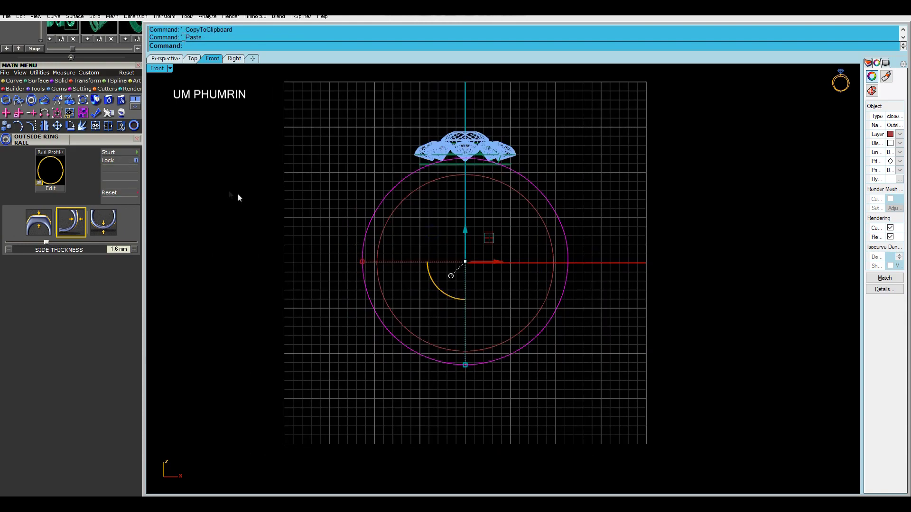
- Edit the duplicated rail to a top thickness of about 3.9 mm and a side thickness of 2.1 mm
{"action": "key", "text": "Return"}
{"action": "left_click", "coordinate": [262, 209]}
{"action": "scroll", "coordinate": [484, 171], "scroll_direction": "up", "scroll_amount": 4}
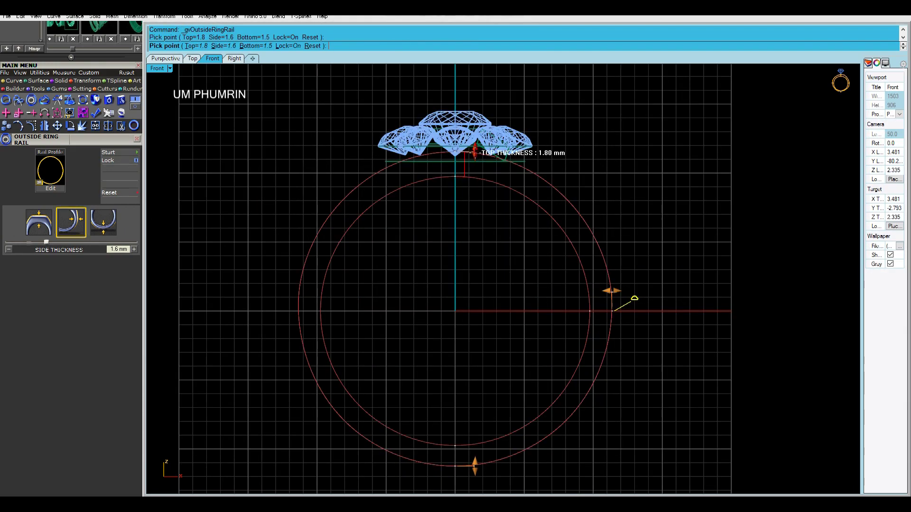
{"action": "scroll", "coordinate": [604, 160], "scroll_direction": "up", "scroll_amount": 3}
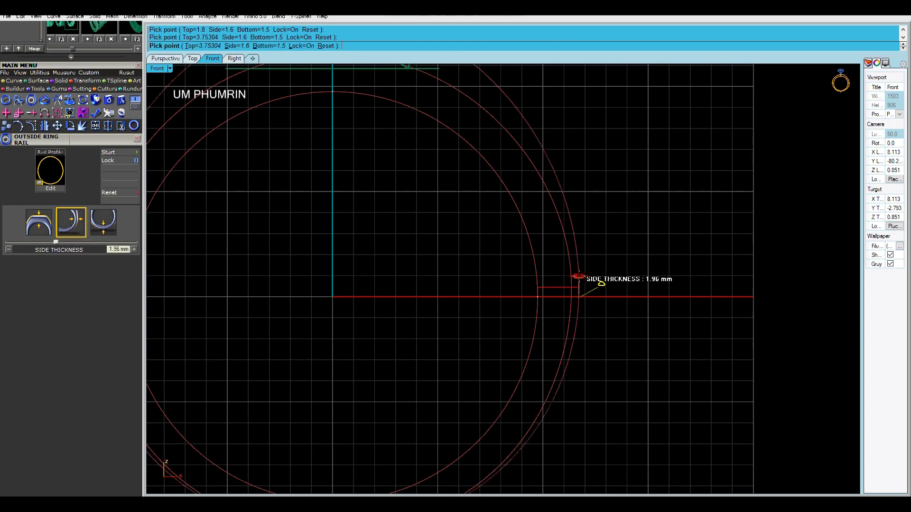
{"action": "left_click_drag", "start_coordinate": [578, 276], "coordinate": [580, 277]}
{"action": "scroll", "coordinate": [579, 261], "scroll_direction": "down", "scroll_amount": 9}
{"action": "type", "text": "2.1"}
{"action": "scroll", "coordinate": [516, 139], "scroll_direction": "up", "scroll_amount": 4}
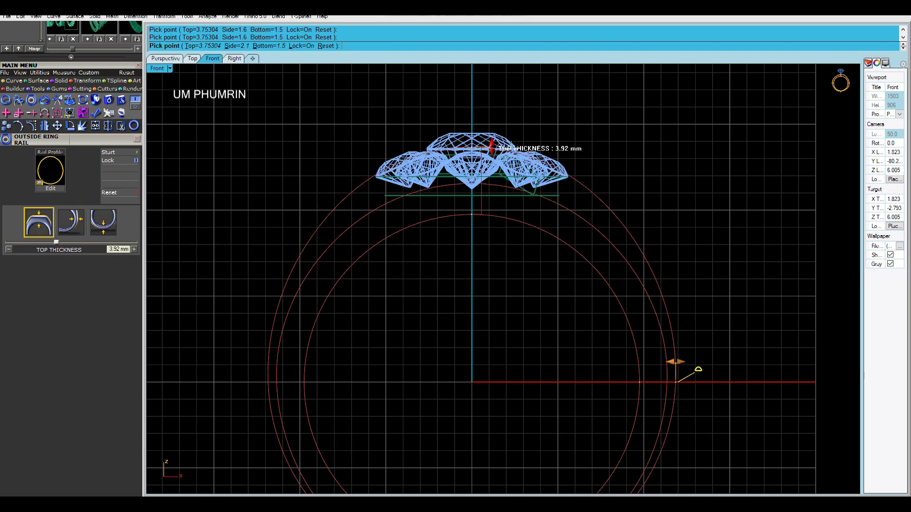
{"action": "right_click", "coordinate": [511, 146]}
{"action": "left_click", "coordinate": [496, 148]}
{"action": "scroll", "coordinate": [473, 156], "scroll_direction": "down", "scroll_amount": 2}
- Raise all the diamonds together with the channel until the channel base clears the smaller outside rail
{"action": "left_click_drag", "start_coordinate": [373, 119], "coordinate": [577, 201]}
{"action": "right_click_drag", "start_coordinate": [560, 201], "coordinate": [566, 228]}
{"action": "left_click_drag", "start_coordinate": [478, 159], "coordinate": [478, 139]}
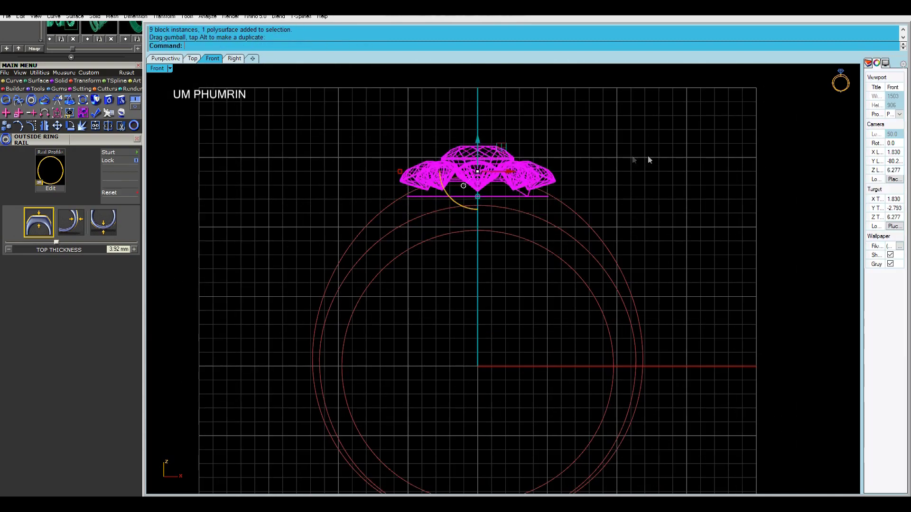
{"action": "left_click", "coordinate": [650, 161]}
- Edit the larger outside rail, setting its side thickness to 2.3 mm
{"action": "scroll", "coordinate": [612, 168], "scroll_direction": "down", "scroll_amount": 2}
{"action": "right_click_drag", "start_coordinate": [529, 195], "coordinate": [514, 197]}
{"action": "left_click", "coordinate": [171, 59]}
{"action": "right_click_drag", "start_coordinate": [455, 152], "coordinate": [604, 227]}
{"action": "scroll", "coordinate": [602, 224], "scroll_direction": "down", "scroll_amount": 2}
{"action": "left_click", "coordinate": [592, 213]}
{"action": "left_click", "coordinate": [632, 208]}
{"action": "right_click_drag", "start_coordinate": [546, 184], "coordinate": [571, 160]}
{"action": "left_click", "coordinate": [212, 59]}
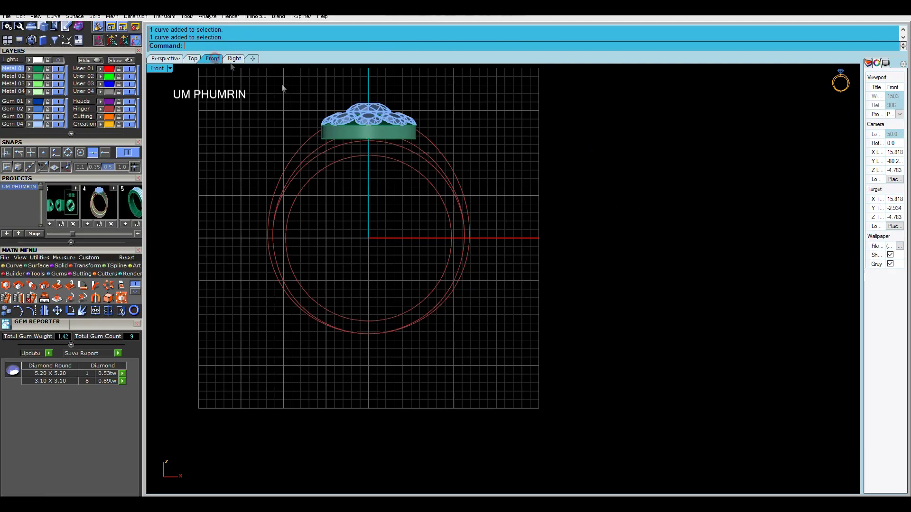
{"action": "scroll", "coordinate": [447, 162], "scroll_direction": "down", "scroll_amount": 1}
{"action": "left_click", "coordinate": [447, 162]}
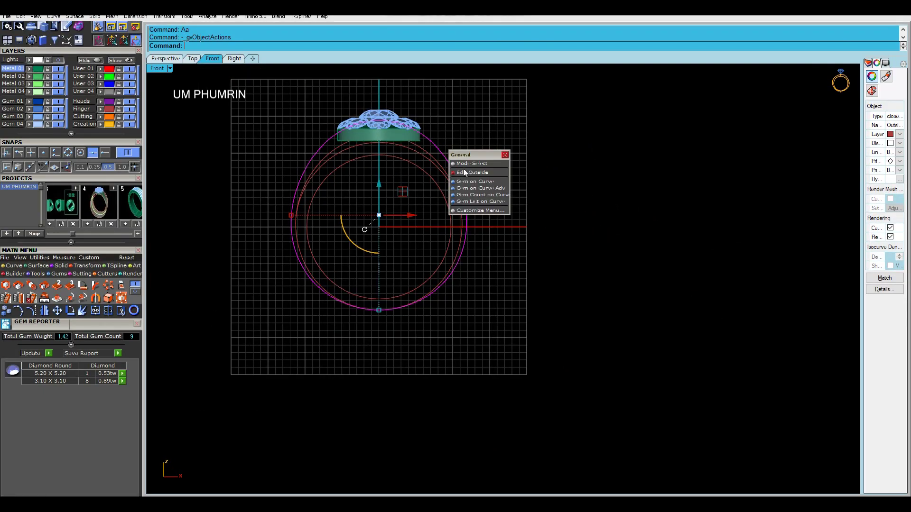
{"action": "left_click", "coordinate": [466, 173]}
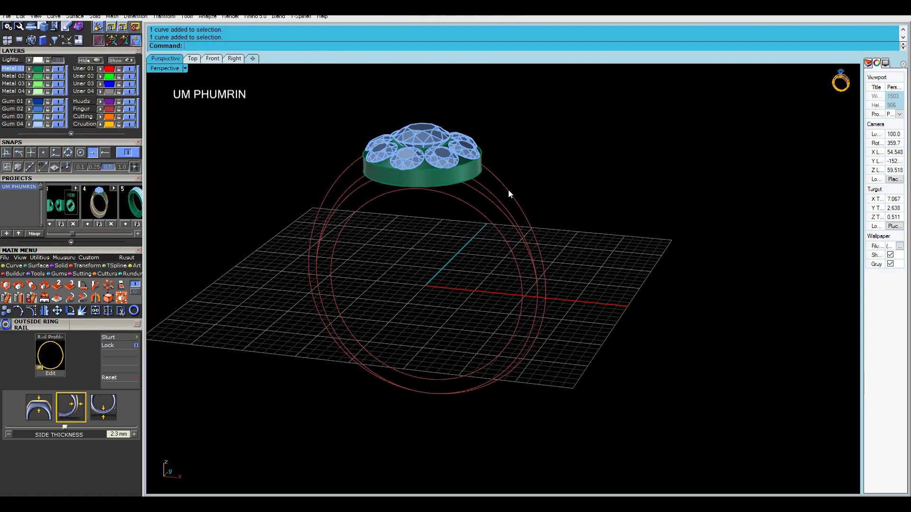
- Copy the outside rail sideways to the channel's outer edge, working in the side view
{"action": "right_click_drag", "start_coordinate": [509, 193], "coordinate": [510, 189]}
{"action": "left_click", "coordinate": [509, 189]}
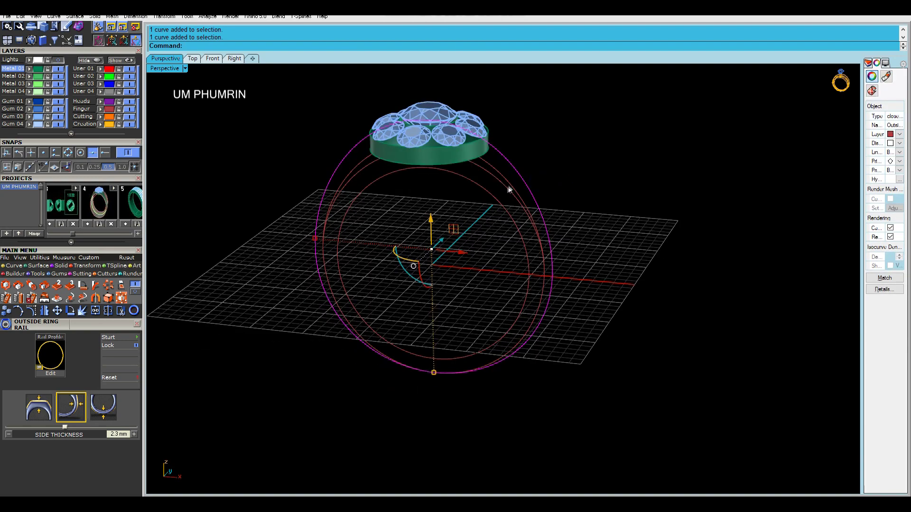
{"action": "left_click", "coordinate": [234, 59]}
{"action": "left_click_drag", "start_coordinate": [531, 262], "coordinate": [563, 264]}
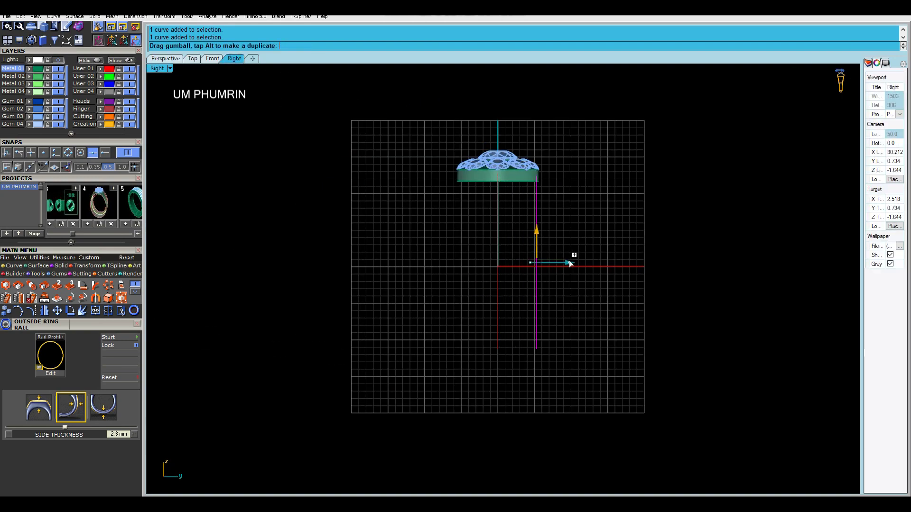
{"action": "scroll", "coordinate": [569, 264], "scroll_direction": "up", "scroll_amount": 5}
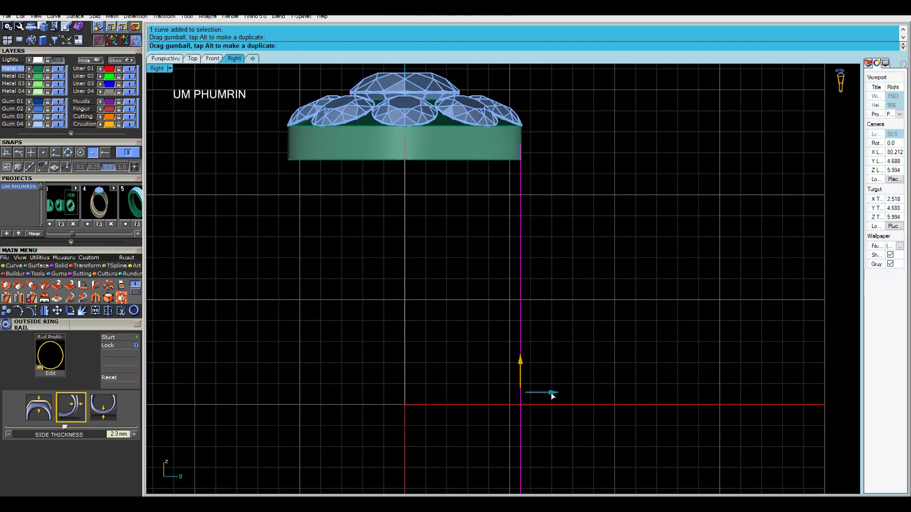
{"action": "left_click", "coordinate": [551, 396]}
{"action": "left_click", "coordinate": [165, 58]}
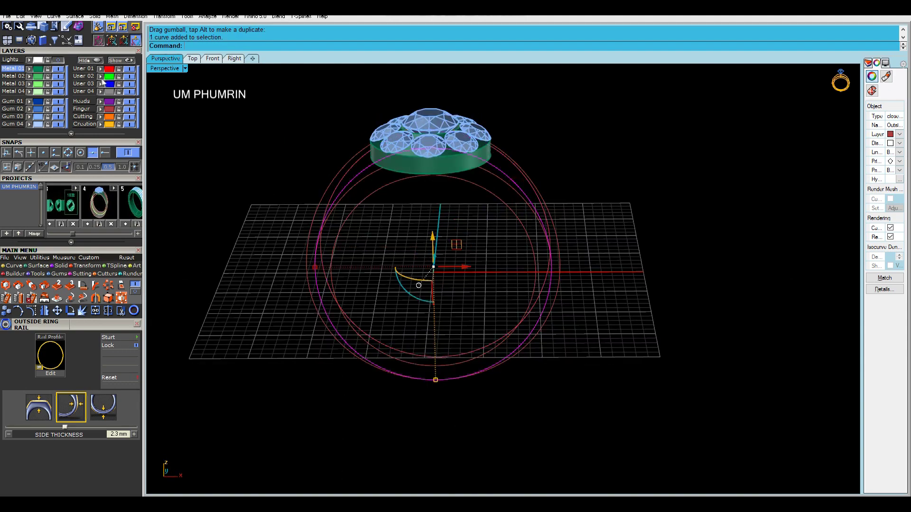
- Hide the leftover center rail on the User 02 layer and mirror the edge rail about the origin to the channel's opposite edge
{"action": "left_click", "coordinate": [131, 77]}
{"action": "right_click_drag", "start_coordinate": [584, 258], "coordinate": [506, 270]}
{"action": "scroll", "coordinate": [506, 271], "scroll_direction": "down", "scroll_amount": 3}
{"action": "left_click", "coordinate": [564, 247]}
{"action": "right_click_drag", "start_coordinate": [565, 248], "coordinate": [543, 331]}
{"action": "type", "text": "mi0"}
{"action": "left_click", "coordinate": [538, 364]}
- Loft a shank surface through the two edge rails and the tall center rail
{"action": "right_click_drag", "start_coordinate": [538, 367], "coordinate": [524, 252]}
{"action": "left_click", "coordinate": [474, 211], "text": "shift"}
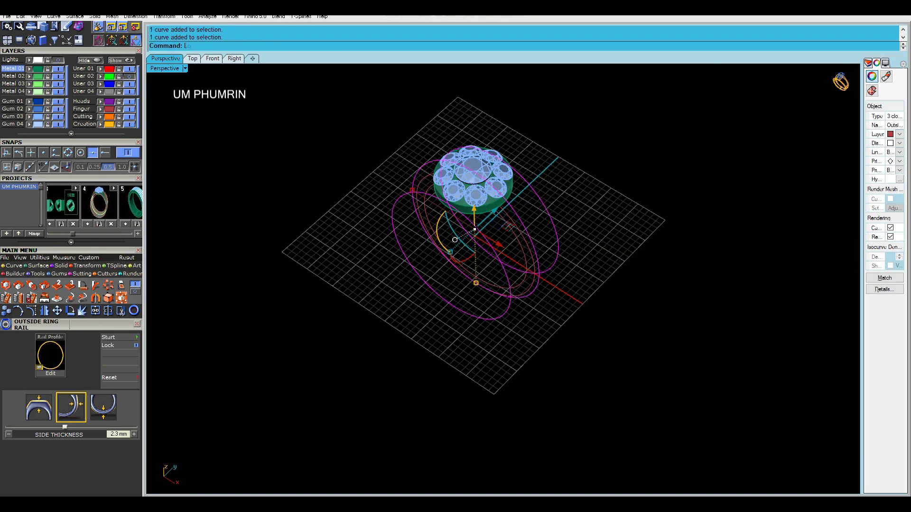
{"action": "type", "text": "loft"}
{"action": "key", "text": "Return"}
{"action": "key", "text": "Return"}
{"action": "key", "text": "Return"}
{"action": "left_click", "coordinate": [193, 58]}
{"action": "scroll", "coordinate": [448, 186], "scroll_direction": "down", "scroll_amount": 2}
{"action": "left_click", "coordinate": [166, 59]}
{"action": "right_click_drag", "start_coordinate": [553, 322], "coordinate": [450, 150]}
{"action": "left_click", "coordinate": [450, 151]}
{"action": "key", "text": "Return"}
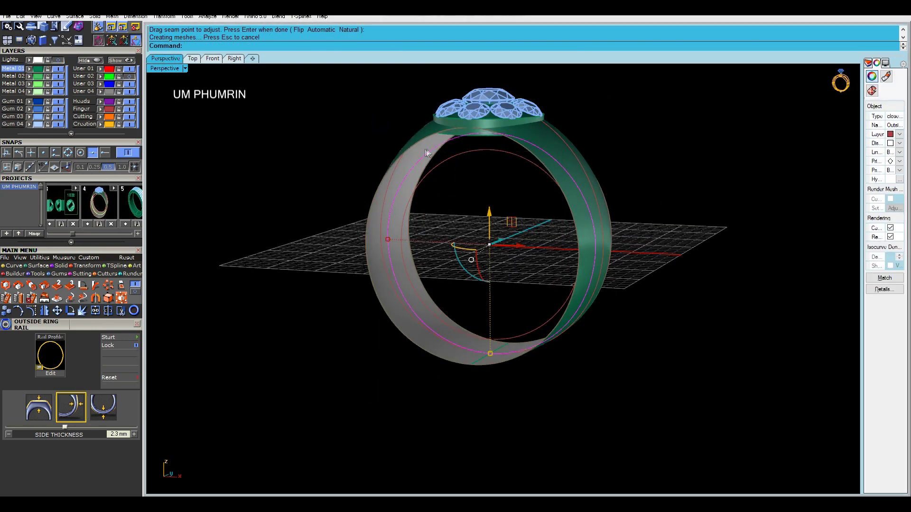
- Shift the small center rail sideways past the edge of the lofted shank surface in the side view
{"action": "left_click", "coordinate": [234, 59]}
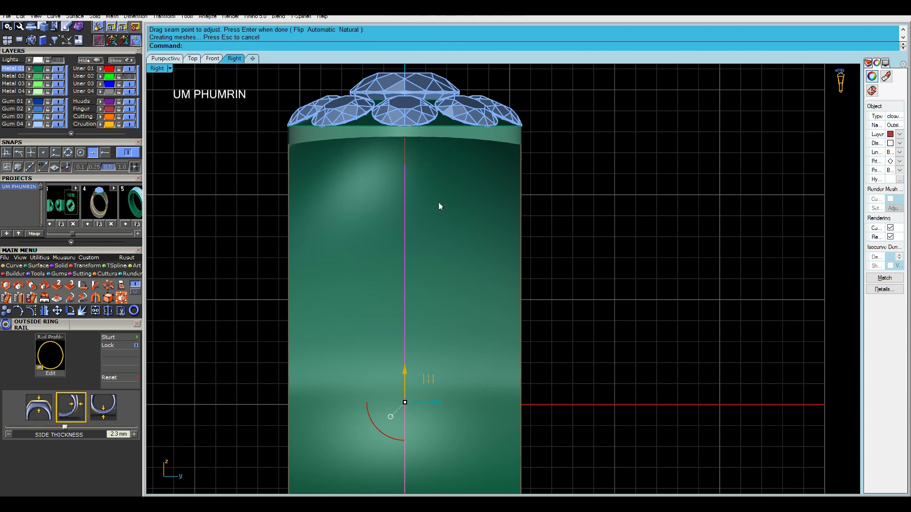
{"action": "scroll", "coordinate": [437, 209], "scroll_direction": "down", "scroll_amount": 7}
{"action": "right_click_drag", "start_coordinate": [437, 209], "coordinate": [443, 160]}
{"action": "left_click_drag", "start_coordinate": [462, 245], "coordinate": [358, 250]}
{"action": "scroll", "coordinate": [400, 244], "scroll_direction": "up", "scroll_amount": 4}
{"action": "left_click", "coordinate": [165, 58]}
- Loft a side band between the shank's edge rail and the small rail placed outside it
{"action": "right_click_drag", "start_coordinate": [438, 199], "coordinate": [458, 154]}
{"action": "left_click", "coordinate": [458, 155]}
{"action": "left_click", "coordinate": [475, 162]}
{"action": "left_click", "coordinate": [479, 160]}
{"action": "left_click", "coordinate": [101, 108]}
{"action": "right_click_drag", "start_coordinate": [526, 113], "coordinate": [503, 316]}
{"action": "left_click", "coordinate": [491, 175]}
{"action": "left_click", "coordinate": [429, 166], "text": "shift"}
{"action": "left_click", "coordinate": [457, 186]}
{"action": "type", "text": "lo"}
{"action": "key", "text": "Return"}
{"action": "key", "text": "Return"}
{"action": "key", "text": "Return"}
- Mirror the side band about the origin to the other side of the shank
{"action": "left_click", "coordinate": [405, 171]}
{"action": "left_click", "coordinate": [418, 185]}
{"action": "type", "text": "mi"}
{"action": "key", "text": "Return"}
{"action": "type", "text": "0"}
{"action": "key", "text": "Return"}
{"action": "left_click", "coordinate": [480, 294]}
- Hide the Finger layer, join the shank surfaces and cap both ends into one closed solid
{"action": "left_click", "coordinate": [130, 109]}
{"action": "right_click_drag", "start_coordinate": [426, 227], "coordinate": [516, 147]}
{"action": "left_click_drag", "start_coordinate": [566, 224], "coordinate": [472, 277]}
{"action": "right_click_drag", "start_coordinate": [515, 277], "coordinate": [480, 265]}
{"action": "type", "text": "j"}
{"action": "key", "text": "Return"}
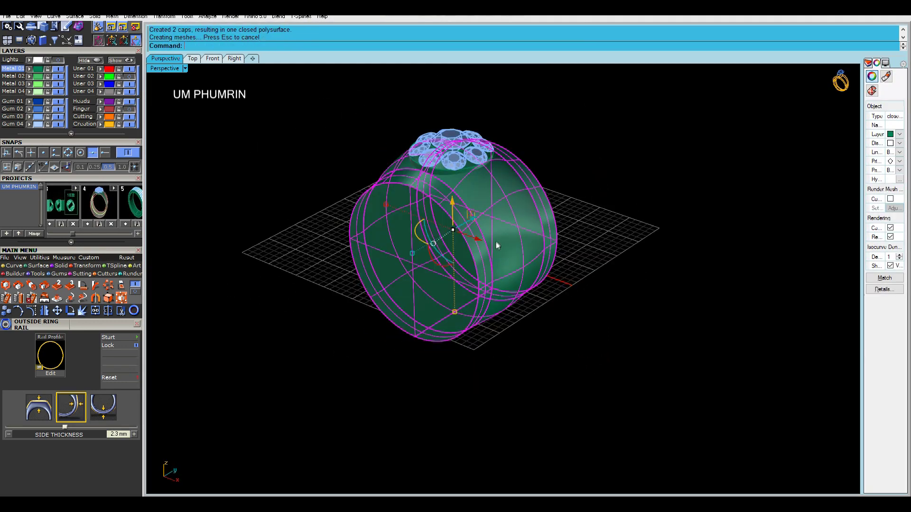
- Extrude the finger circle into a solid cylinder running through the shank
{"action": "scroll", "coordinate": [540, 297], "scroll_direction": "down", "scroll_amount": 4}
{"action": "left_click", "coordinate": [561, 317]}
{"action": "right_click_drag", "start_coordinate": [422, 203], "coordinate": [518, 160]}
{"action": "left_click_drag", "start_coordinate": [538, 173], "coordinate": [489, 219], "text": "ctrl"}
{"action": "right_click_drag", "start_coordinate": [569, 209], "coordinate": [456, 261]}
{"action": "type", "text": "ex"}
{"action": "key", "text": "Return"}
{"action": "left_click", "coordinate": [560, 284]}
{"action": "right_click_drag", "start_coordinate": [420, 285], "coordinate": [480, 260]}
- Subtract the finger cylinder from the shank with a Boolean Difference
{"action": "left_click", "coordinate": [532, 223]}
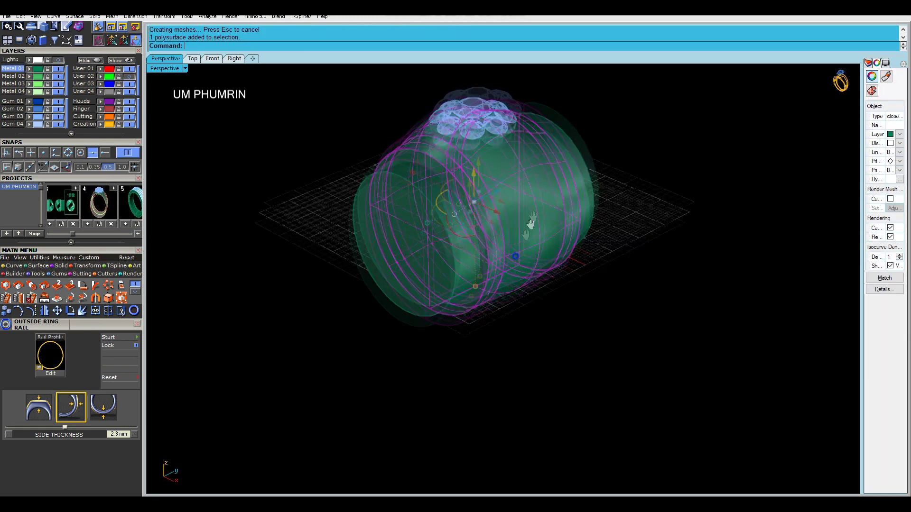
{"action": "type", "text": "bd"}
{"action": "key", "text": "Return"}
{"action": "left_click", "coordinate": [476, 223]}
{"action": "key", "text": "Return"}
- Hide the Finger layer curves, check the hollow ring from several views and save the file
{"action": "scroll", "coordinate": [553, 275], "scroll_direction": "down", "scroll_amount": 2}
{"action": "scroll", "coordinate": [552, 278], "scroll_direction": "down", "scroll_amount": 1}
{"action": "right_click_drag", "start_coordinate": [552, 278], "coordinate": [512, 298], "text": "shift"}
{"action": "left_click", "coordinate": [129, 108]}
{"action": "left_click", "coordinate": [212, 59]}
{"action": "scroll", "coordinate": [506, 290], "scroll_direction": "down", "scroll_amount": 3}
{"action": "left_click", "coordinate": [169, 60]}
{"action": "right_click_drag", "start_coordinate": [479, 166], "coordinate": [536, 267]}
{"action": "scroll", "coordinate": [561, 228], "scroll_direction": "down", "scroll_amount": 2}
{"action": "scroll", "coordinate": [535, 278], "scroll_direction": "down", "scroll_amount": 1}
{"action": "scroll", "coordinate": [542, 245], "scroll_direction": "up", "scroll_amount": 5}
{"action": "key", "text": "ctrl+s"}
{"action": "right_click_drag", "start_coordinate": [543, 232], "coordinate": [548, 213]}
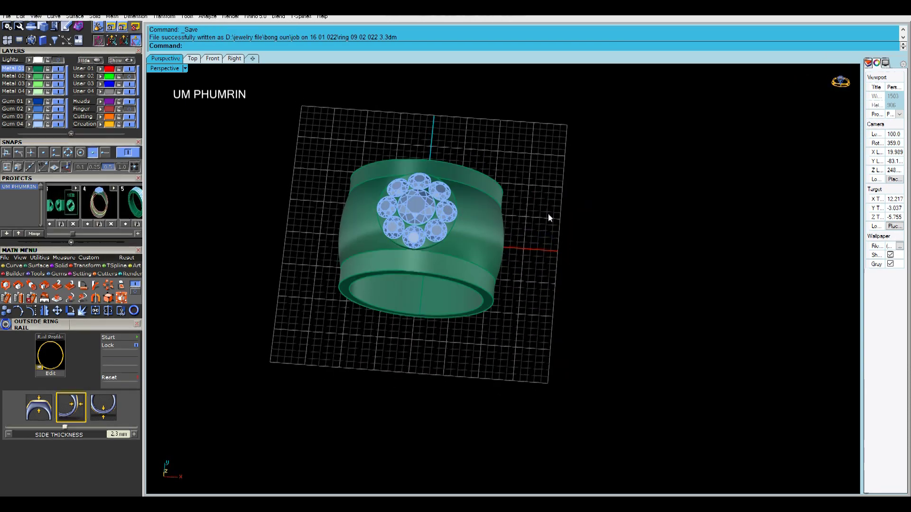
- Place diamonds along the shank's center rail with Gem on Curve, oriented to the ring surface
{"action": "left_click", "coordinate": [528, 228]}
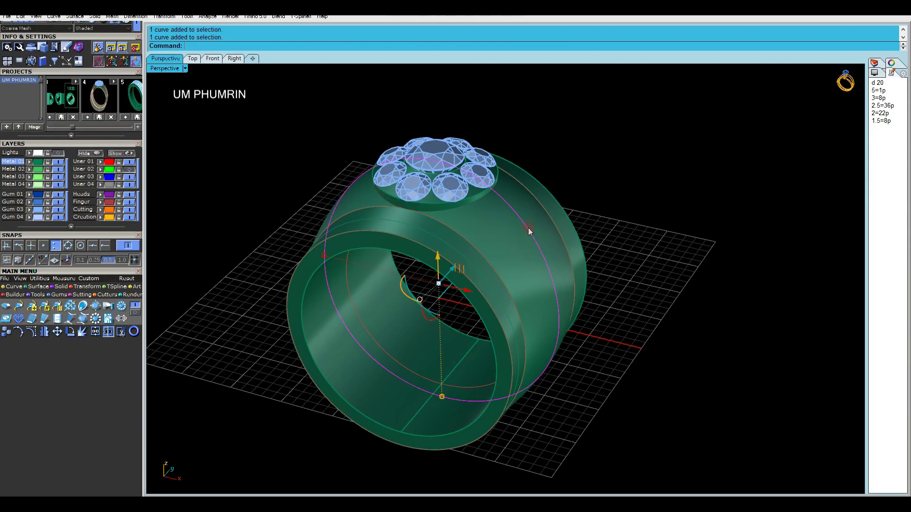
{"action": "right_click_drag", "start_coordinate": [540, 245], "coordinate": [522, 206], "text": "shift"}
{"action": "type", "text": "gc"}
{"action": "key", "text": "Return"}
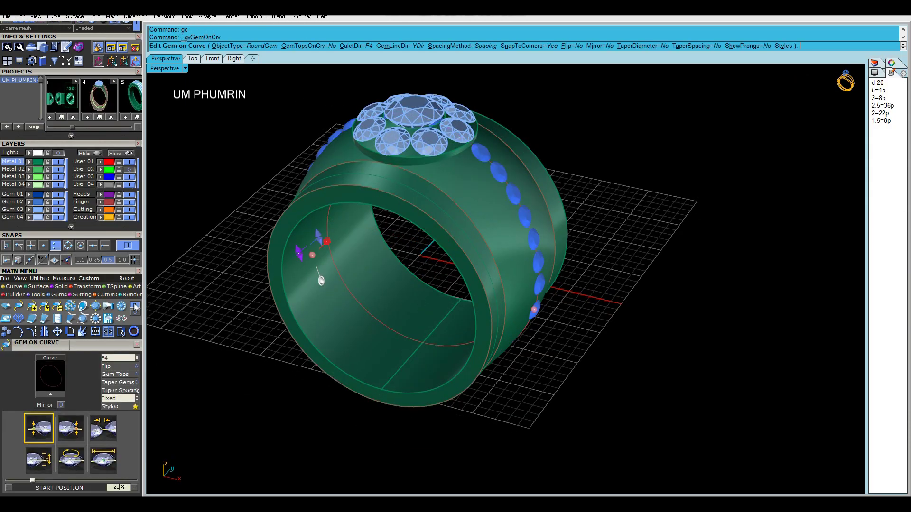
{"action": "scroll", "coordinate": [54, 98], "scroll_direction": "down", "scroll_amount": 3}
{"action": "left_click", "coordinate": [121, 188]}
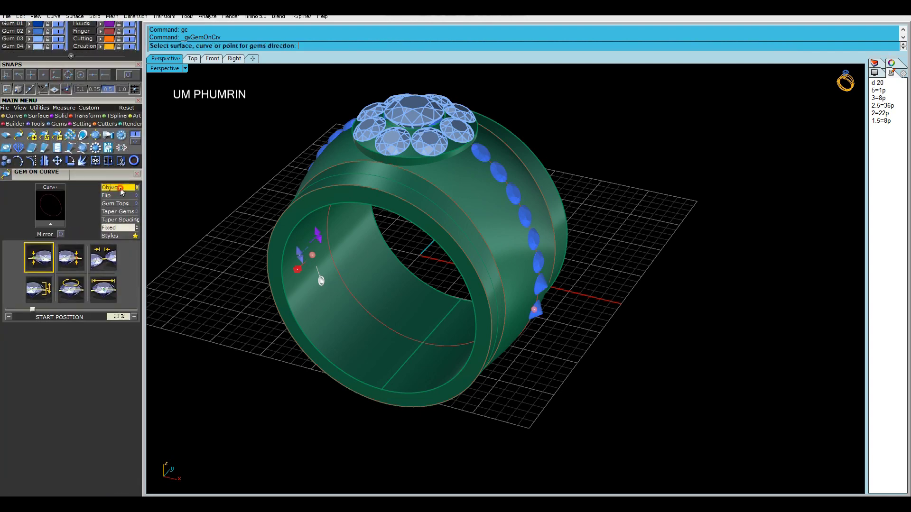
{"action": "scroll", "coordinate": [524, 198], "scroll_direction": "up", "scroll_amount": 6}
{"action": "left_click", "coordinate": [474, 209]}
- Set the start size of the diamonds on the curve to 2.55 mm
{"action": "scroll", "coordinate": [474, 209], "scroll_direction": "down", "scroll_amount": 4}
{"action": "left_click", "coordinate": [98, 267]}
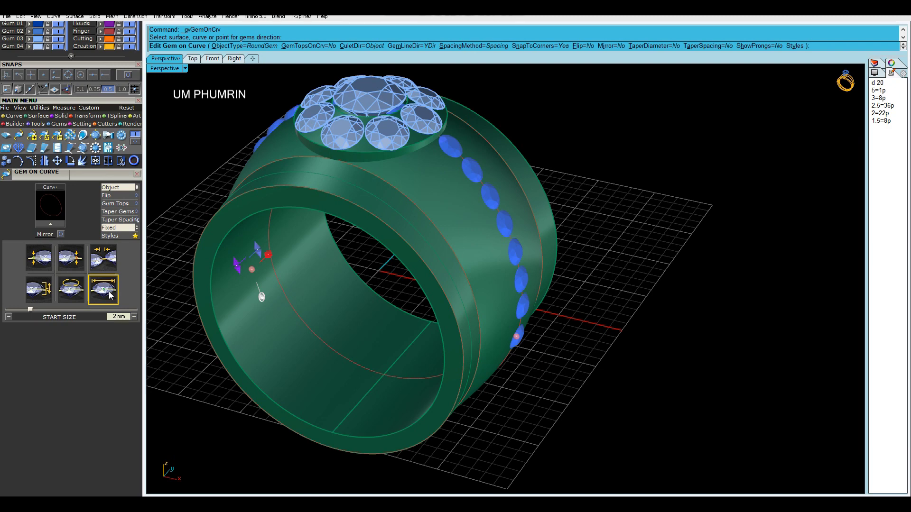
{"action": "type", "text": "2.1"}
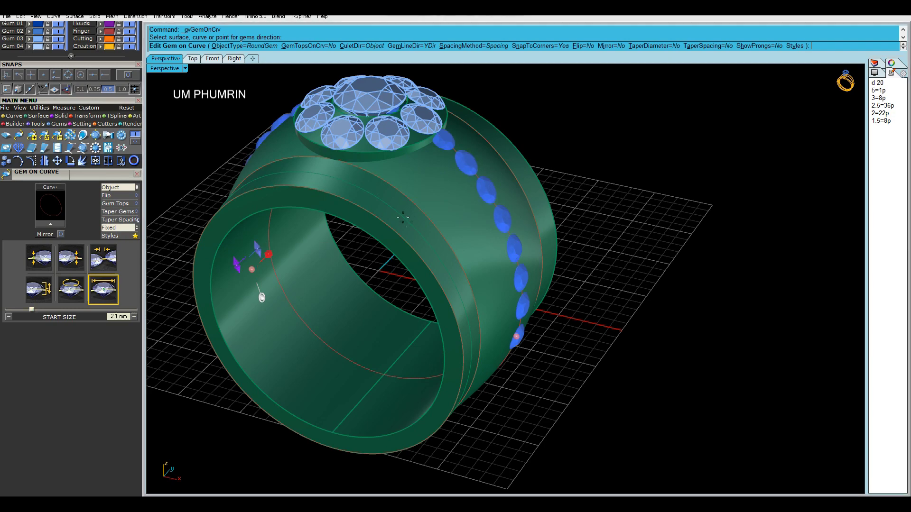
{"action": "right_click_drag", "start_coordinate": [446, 223], "coordinate": [462, 311]}
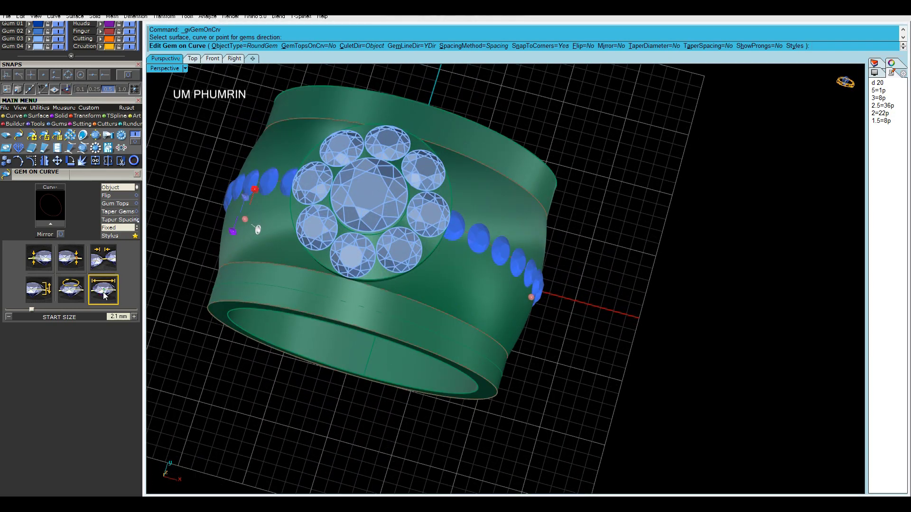
{"action": "key", "text": "Return"}
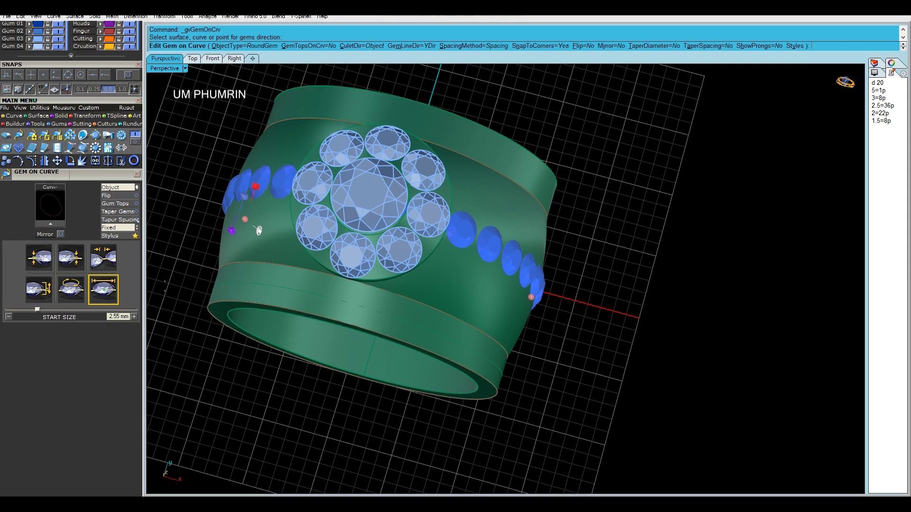
- Move the gem row's start point to one shoulder just below the channel, at a start position of about 59.9%
{"action": "left_click_drag", "start_coordinate": [245, 220], "coordinate": [453, 228]}
{"action": "right_click_drag", "start_coordinate": [453, 233], "coordinate": [409, 213]}
{"action": "scroll", "coordinate": [496, 140], "scroll_direction": "up", "scroll_amount": 6}
{"action": "scroll", "coordinate": [489, 190], "scroll_direction": "down", "scroll_amount": 4}
{"action": "right_click_drag", "start_coordinate": [491, 238], "coordinate": [468, 222]}
{"action": "scroll", "coordinate": [451, 165], "scroll_direction": "up", "scroll_amount": 2}
{"action": "left_click_drag", "start_coordinate": [453, 164], "coordinate": [471, 191]}
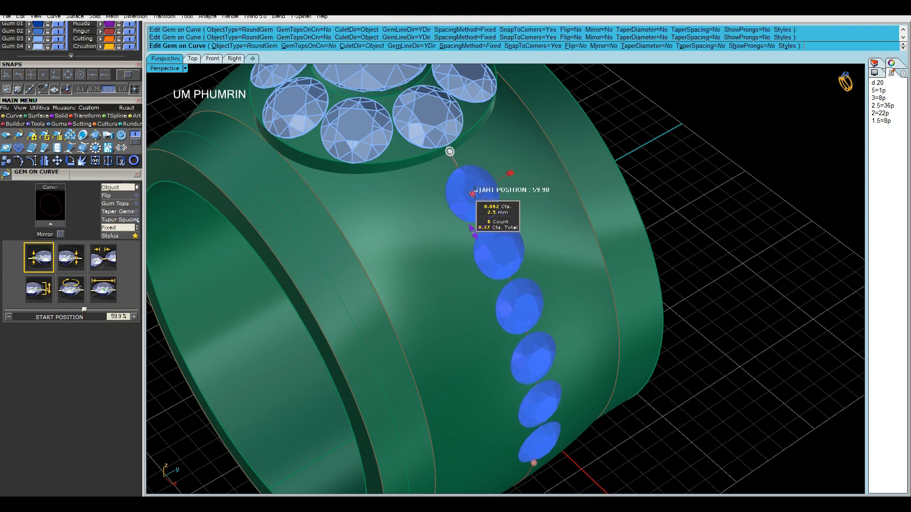
- Shorten the shoulder row at its lower end to five diamonds and finish placing them
{"action": "scroll", "coordinate": [498, 203], "scroll_direction": "down", "scroll_amount": 5}
{"action": "left_click_drag", "start_coordinate": [502, 285], "coordinate": [505, 257]}
{"action": "right_click", "coordinate": [505, 257]}
{"action": "right_click_drag", "start_coordinate": [512, 254], "coordinate": [506, 297]}
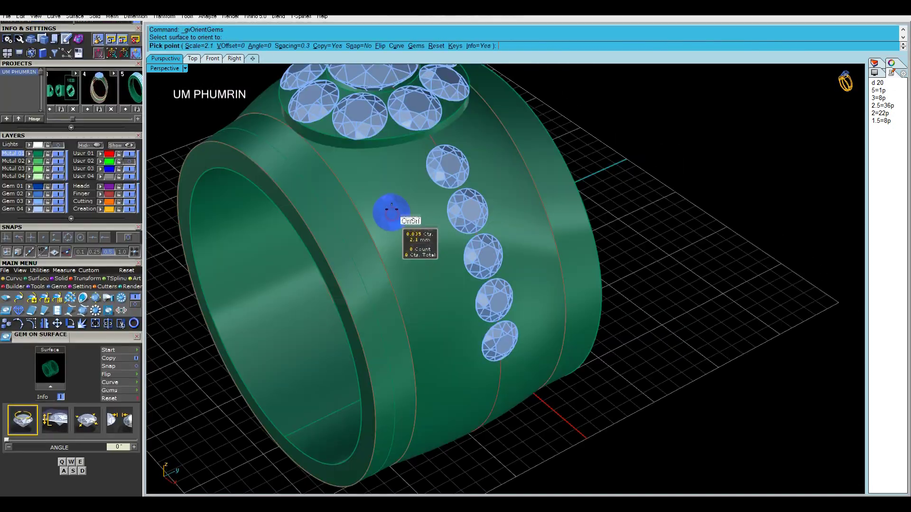
{"action": "scroll", "coordinate": [412, 210], "scroll_direction": "up", "scroll_amount": 6}
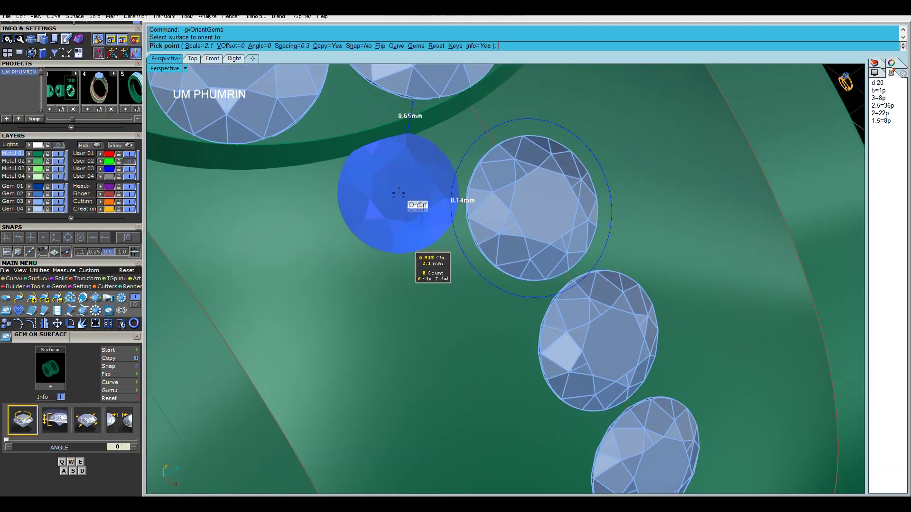
{"action": "scroll", "coordinate": [399, 193], "scroll_direction": "down", "scroll_amount": 6}
{"action": "mouse_move", "coordinate": [399, 193]}
{"action": "right_mouse_down"}
{"action": "mouse_move", "coordinate": [396, 232]}
{"action": "mouse_move", "coordinate": [405, 189]}
{"action": "right_mouse_up"}
{"action": "key", "text": "e"}
{"action": "key", "text": "e"}
{"action": "key", "text": "e"}
{"action": "left_click", "coordinate": [203, 46]}
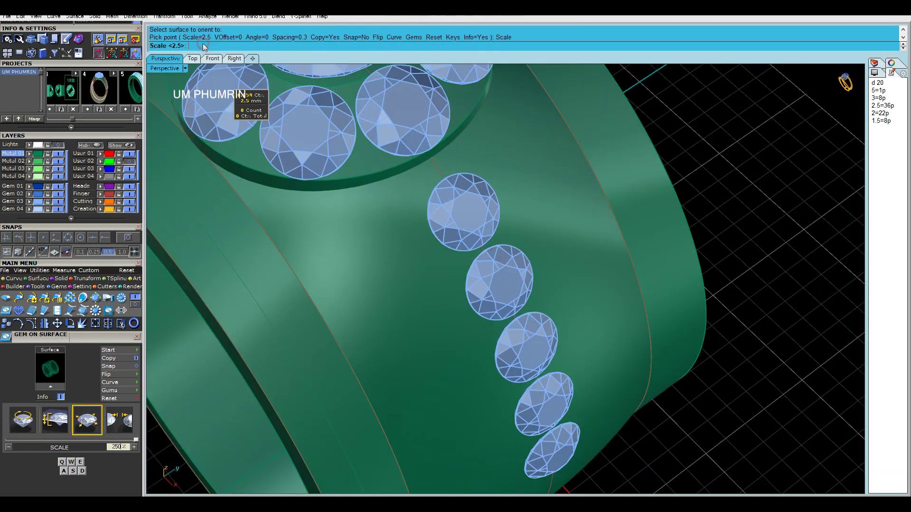
{"action": "type", "text": "2.55"}
{"action": "key", "text": "Return"}
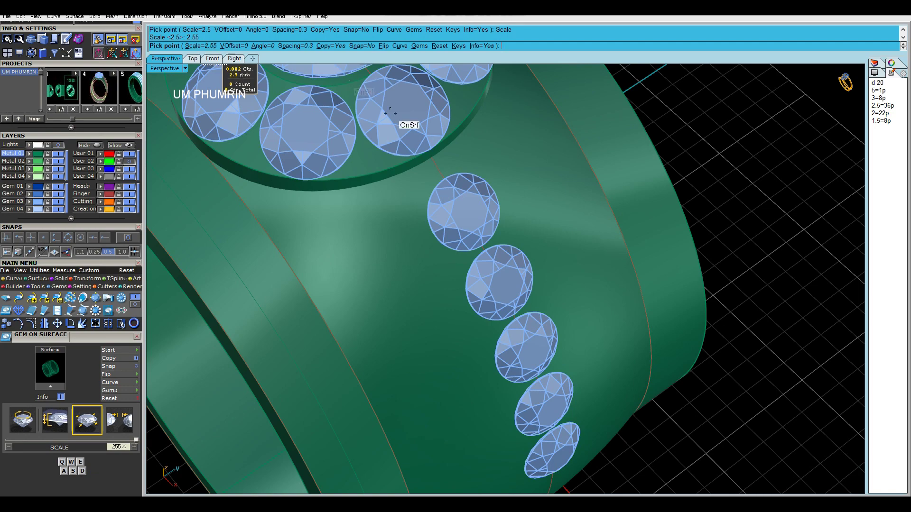
{"action": "scroll", "coordinate": [381, 194], "scroll_direction": "up", "scroll_amount": 3}
{"action": "right_click_drag", "start_coordinate": [403, 231], "coordinate": [359, 156], "text": "shift"}
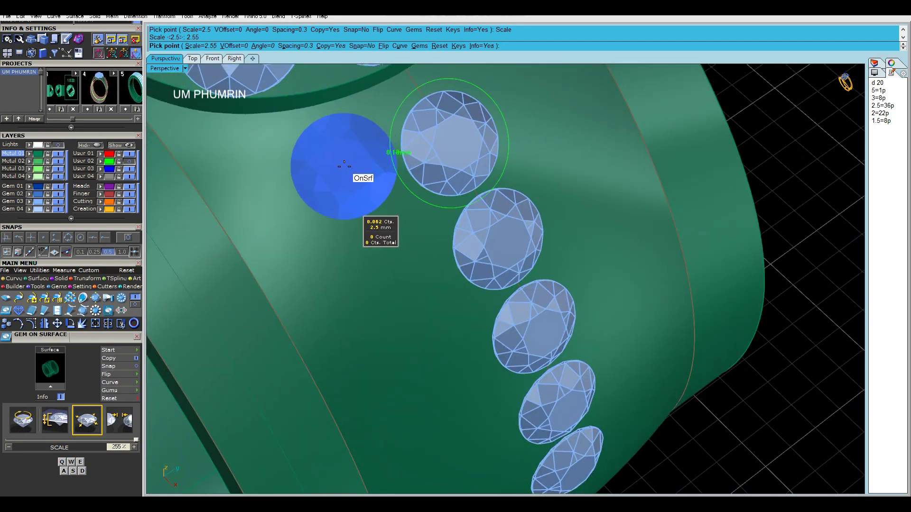
{"action": "scroll", "coordinate": [344, 165], "scroll_direction": "down", "scroll_amount": 2}
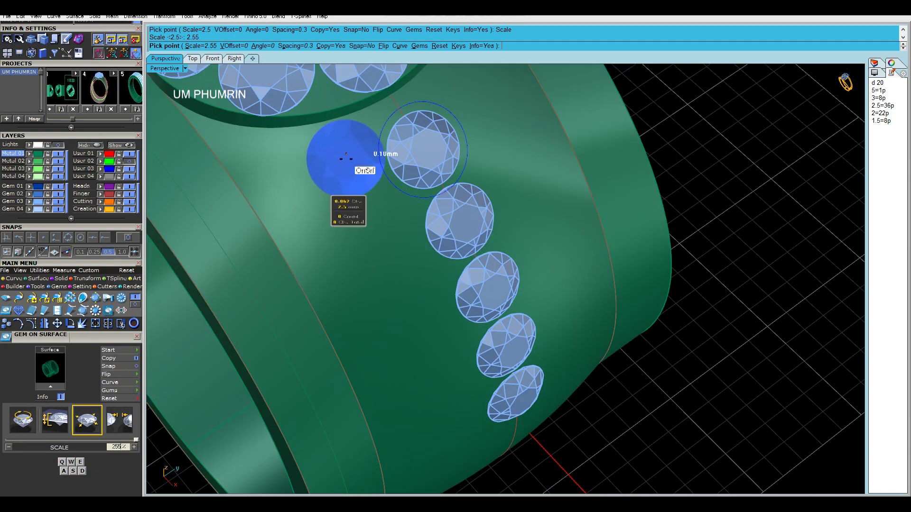
{"action": "scroll", "coordinate": [344, 154], "scroll_direction": "down", "scroll_amount": 4}
{"action": "scroll", "coordinate": [340, 152], "scroll_direction": "up", "scroll_amount": 3}
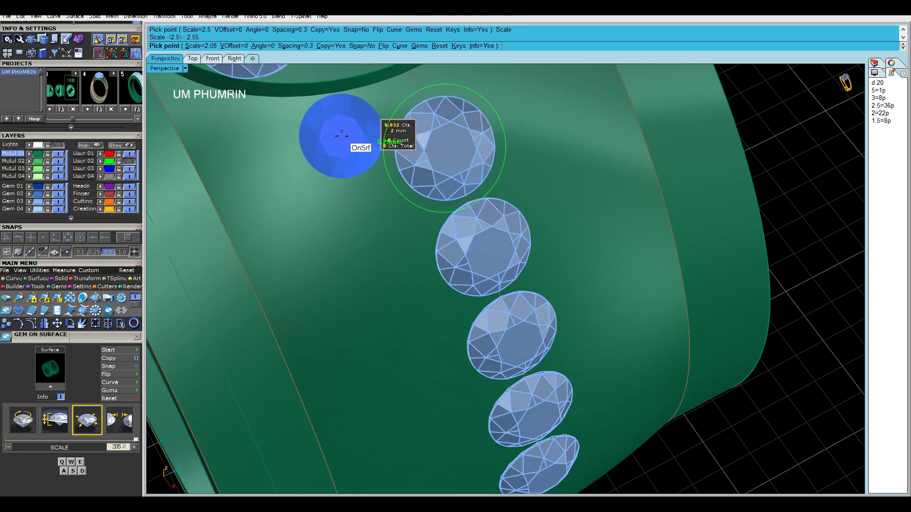
{"action": "key", "text": "Escape"}
- Lay out the center shoulder row of diamonds with Gem on Curve at a start size of 2.1 mm
{"action": "scroll", "coordinate": [403, 159], "scroll_direction": "down", "scroll_amount": 4}
{"action": "right_click_drag", "start_coordinate": [410, 164], "coordinate": [474, 180]}
{"action": "left_click", "coordinate": [402, 160]}
{"action": "key", "text": "Escape"}
{"action": "scroll", "coordinate": [467, 184], "scroll_direction": "up", "scroll_amount": 7}
{"action": "left_click", "coordinate": [462, 187]}
{"action": "left_click", "coordinate": [456, 185]}
{"action": "key", "text": "F6"}
{"action": "left_click", "coordinate": [468, 194]}
{"action": "scroll", "coordinate": [98, 340], "scroll_direction": "down", "scroll_amount": 4}
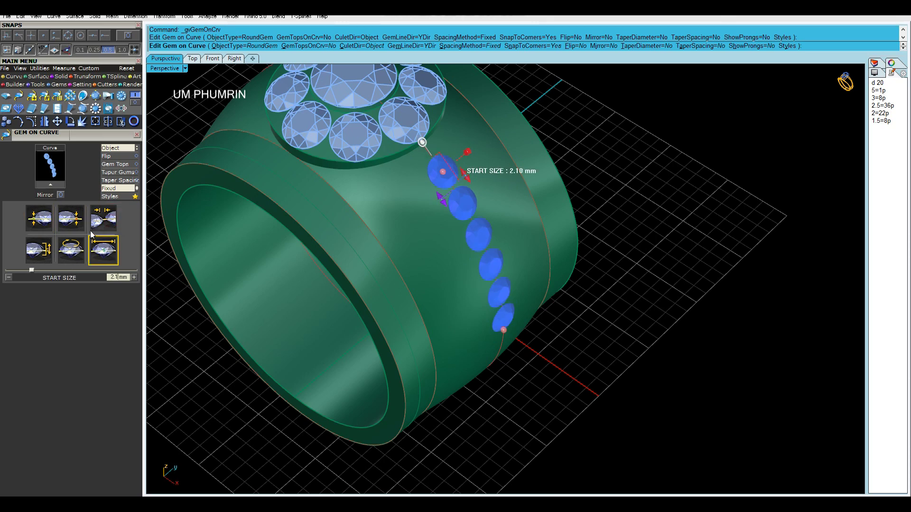
- Adjust the shoulder row's gem spacing, move its start point up towards the cluster base and finish placing the diamonds
{"action": "left_click", "coordinate": [103, 220]}
{"action": "key", "text": "BackSpace"}
{"action": "type", "text": "11"}
{"action": "left_click", "coordinate": [117, 190]}
{"action": "left_click_drag", "start_coordinate": [442, 174], "coordinate": [437, 165]}
{"action": "right_click_drag", "start_coordinate": [513, 219], "coordinate": [529, 192]}
{"action": "right_click", "coordinate": [530, 192]}
{"action": "scroll", "coordinate": [530, 191], "scroll_direction": "down", "scroll_amount": 5}
{"action": "right_click_drag", "start_coordinate": [520, 270], "coordinate": [580, 218]}
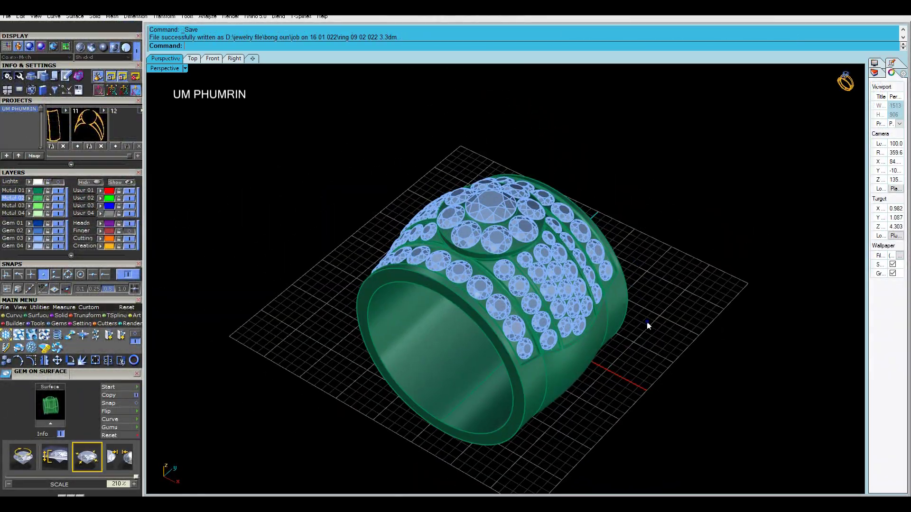
- Add a cage with 5 points in X, Y and Z and degree 2 to the ring body, using the global edit region
{"action": "right_click_drag", "start_coordinate": [647, 325], "coordinate": [646, 300]}
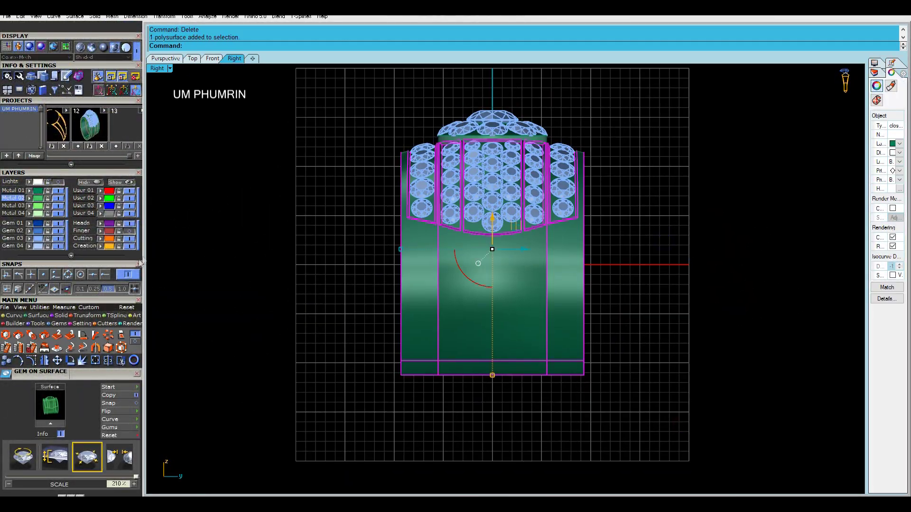
{"action": "left_click", "coordinate": [122, 351]}
{"action": "left_click", "coordinate": [235, 45]}
{"action": "right_click", "coordinate": [273, 99]}
{"action": "right_click", "coordinate": [386, 294]}
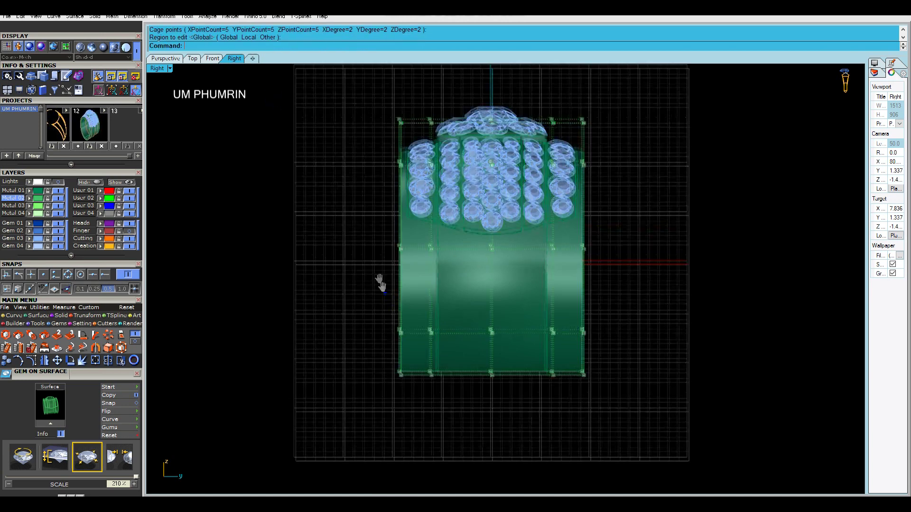
{"action": "right_click_drag", "start_coordinate": [386, 294], "coordinate": [371, 256]}
- Taper the lower shank by scaling the cage points at its bottom inward across the band width
{"action": "left_click_drag", "start_coordinate": [323, 270], "coordinate": [599, 364]}
{"action": "scroll", "coordinate": [405, 320], "scroll_direction": "up", "scroll_amount": 2}
{"action": "left_click_drag", "start_coordinate": [381, 315], "coordinate": [404, 317]}
{"action": "left_click_drag", "start_coordinate": [303, 302], "coordinate": [674, 378]}
{"action": "left_click_drag", "start_coordinate": [403, 343], "coordinate": [418, 343]}
- Refine the shank's taper by scaling the lower cage rows and the lowest row slightly further inward
{"action": "scroll", "coordinate": [381, 356], "scroll_direction": "down", "scroll_amount": 4}
{"action": "left_click_drag", "start_coordinate": [324, 287], "coordinate": [569, 366]}
{"action": "scroll", "coordinate": [381, 328], "scroll_direction": "up", "scroll_amount": 4}
{"action": "left_click_drag", "start_coordinate": [405, 333], "coordinate": [410, 333]}
{"action": "left_click", "coordinate": [363, 349]}
{"action": "scroll", "coordinate": [363, 349], "scroll_direction": "down", "scroll_amount": 4}
{"action": "left_click_drag", "start_coordinate": [362, 348], "coordinate": [559, 377]}
{"action": "scroll", "coordinate": [424, 354], "scroll_direction": "up", "scroll_amount": 2}
{"action": "left_click_drag", "start_coordinate": [386, 353], "coordinate": [388, 353]}
- Scale the two lowest cage rows together with the outer points of the middle row inward to smooth the shank's side contour
{"action": "left_click_drag", "start_coordinate": [322, 260], "coordinate": [657, 412]}
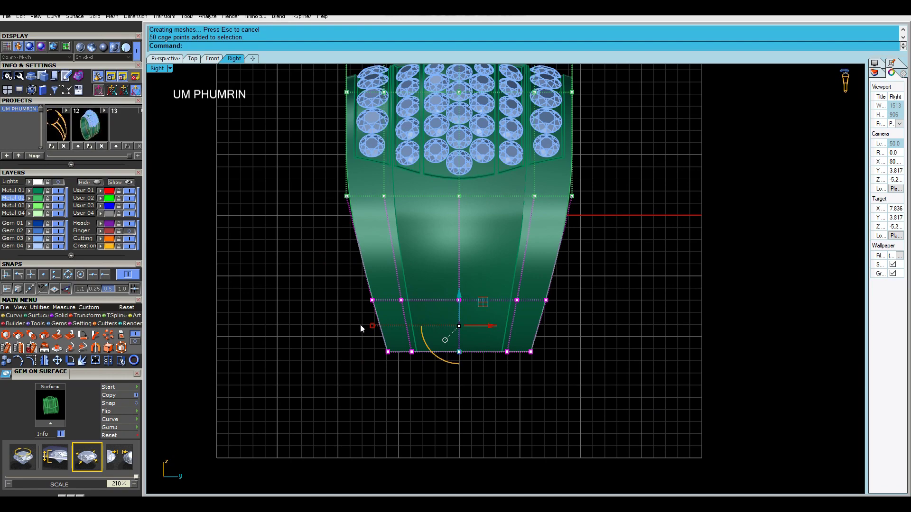
{"action": "scroll", "coordinate": [399, 204], "scroll_direction": "up", "scroll_amount": 3}
{"action": "scroll", "coordinate": [411, 176], "scroll_direction": "down", "scroll_amount": 1}
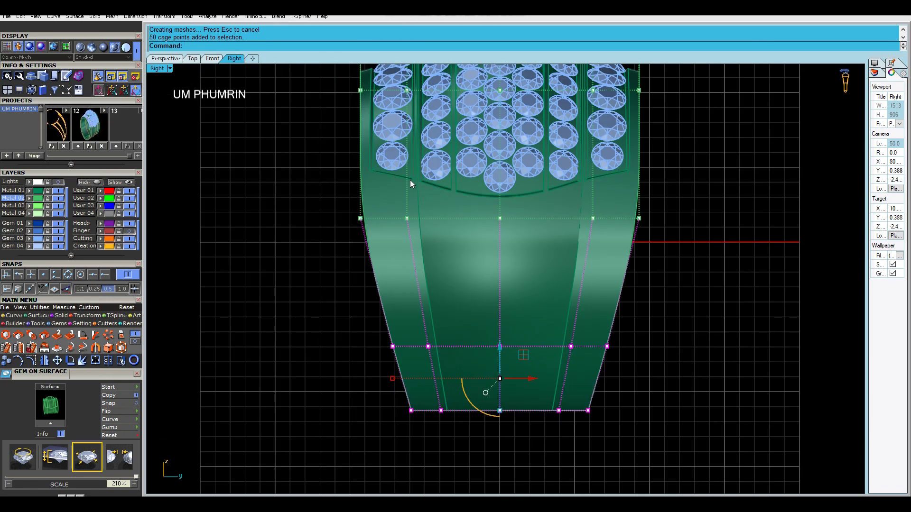
{"action": "left_click", "coordinate": [343, 212]}
{"action": "left_click_drag", "start_coordinate": [333, 206], "coordinate": [378, 264]}
{"action": "left_click_drag", "start_coordinate": [351, 283], "coordinate": [667, 479], "text": "shift"}
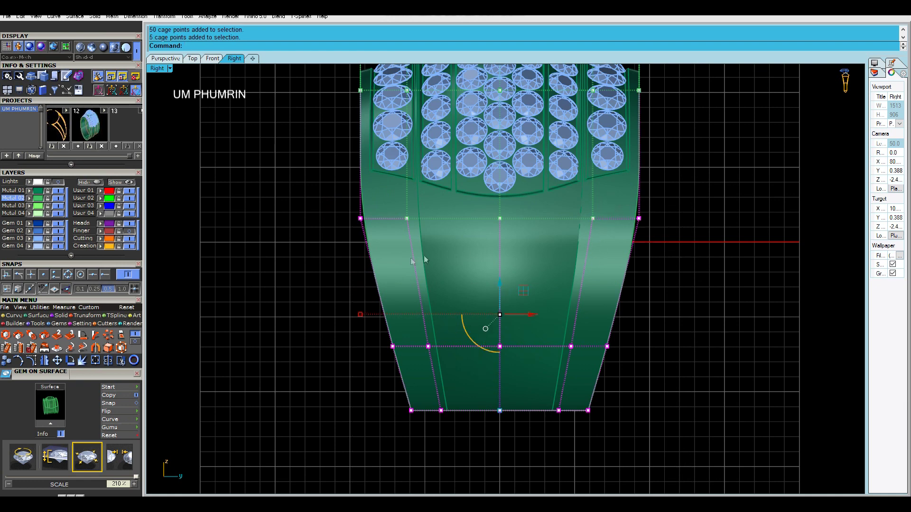
{"action": "left_click_drag", "start_coordinate": [360, 315], "coordinate": [369, 315]}
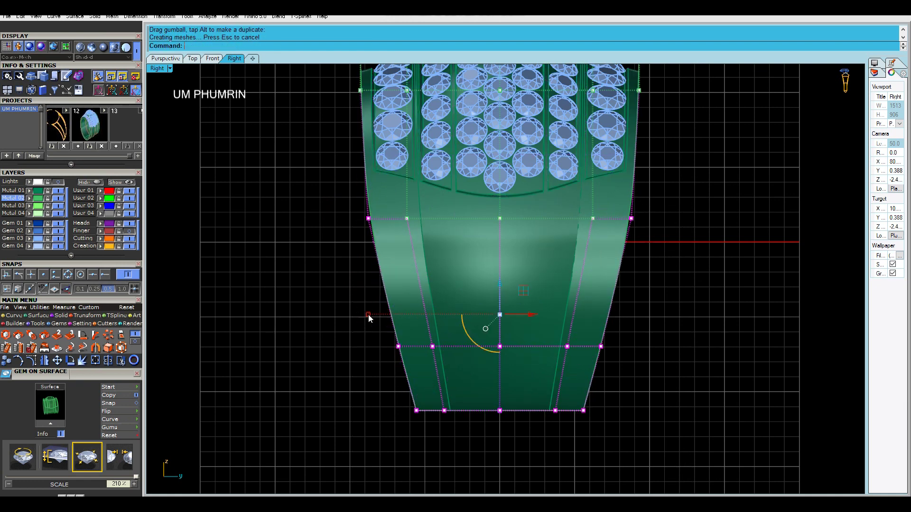
{"action": "left_click_drag", "start_coordinate": [368, 315], "coordinate": [372, 314]}
- Scale the inner cage points of the middle row slightly inward across the band width
{"action": "left_click", "coordinate": [345, 324]}
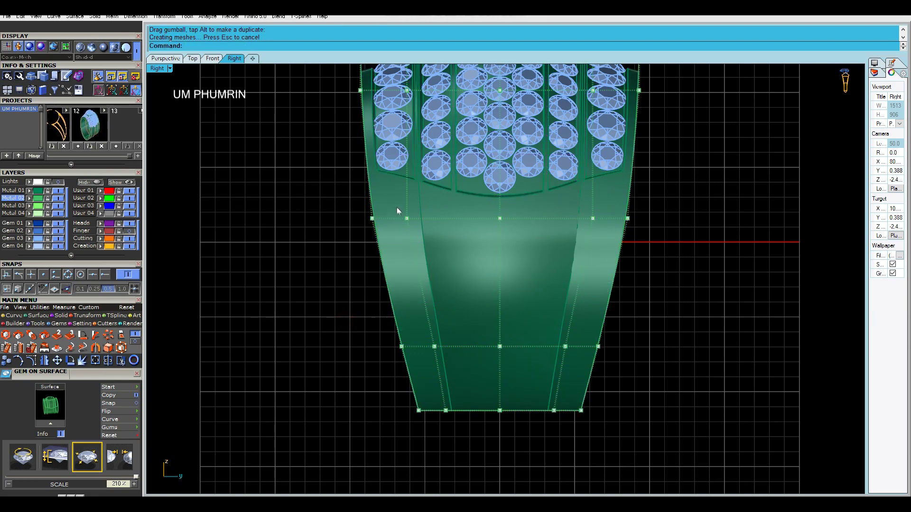
{"action": "left_click_drag", "start_coordinate": [623, 239], "coordinate": [623, 239]}
{"action": "scroll", "coordinate": [403, 256], "scroll_direction": "up", "scroll_amount": 5}
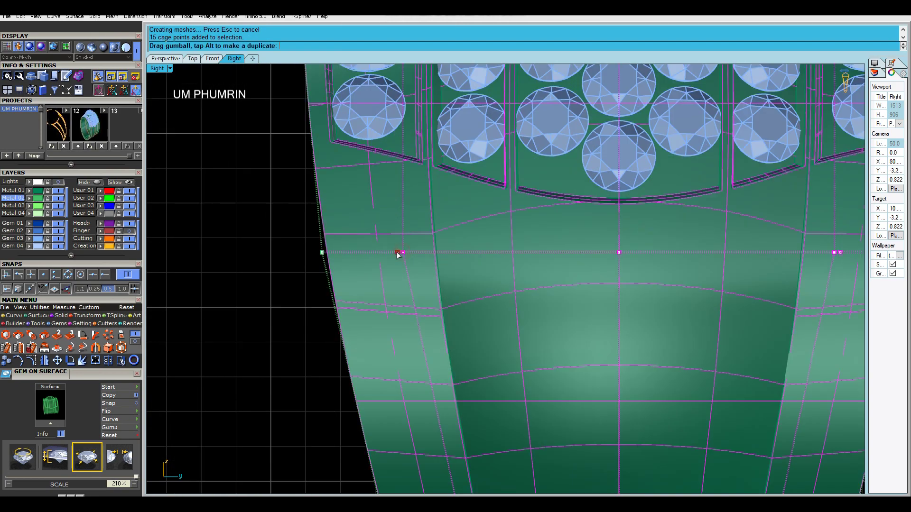
{"action": "scroll", "coordinate": [394, 253], "scroll_direction": "down", "scroll_amount": 6}
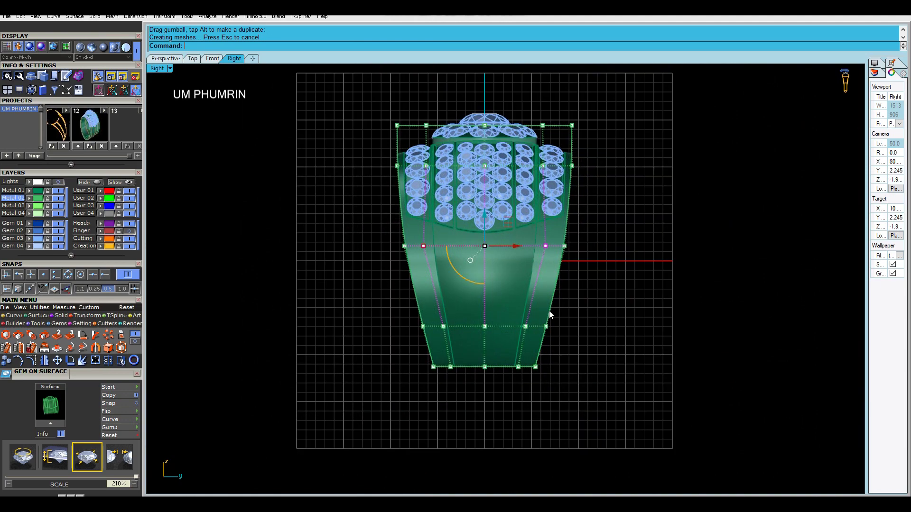
- Narrow the bottom of the shank a little more by scaling its two lowest cage rows inward
{"action": "left_click", "coordinate": [570, 151]}
{"action": "left_click", "coordinate": [621, 246]}
{"action": "left_click", "coordinate": [571, 143]}
{"action": "left_click", "coordinate": [121, 348]}
{"action": "left_click", "coordinate": [397, 136]}
{"action": "left_click", "coordinate": [18, 360]}
{"action": "left_click_drag", "start_coordinate": [329, 348], "coordinate": [562, 378]}
{"action": "scroll", "coordinate": [450, 356], "scroll_direction": "up", "scroll_amount": 2}
{"action": "scroll", "coordinate": [441, 359], "scroll_direction": "up", "scroll_amount": 6}
{"action": "left_click_drag", "start_coordinate": [344, 250], "coordinate": [688, 411]}
{"action": "left_click_drag", "start_coordinate": [396, 330], "coordinate": [398, 331]}
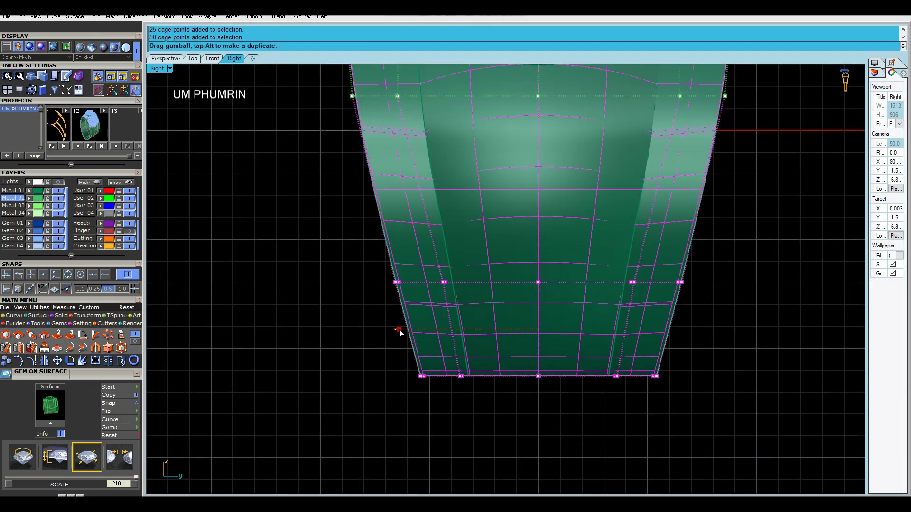
{"action": "scroll", "coordinate": [401, 339], "scroll_direction": "down", "scroll_amount": 5}
{"action": "scroll", "coordinate": [432, 365], "scroll_direction": "up", "scroll_amount": 4}
{"action": "left_click_drag", "start_coordinate": [410, 358], "coordinate": [412, 358]}
- Leave cage point editing and delete the control cage around the ring
{"action": "key", "text": "Escape"}
{"action": "key", "text": "Escape"}
{"action": "scroll", "coordinate": [569, 242], "scroll_direction": "down", "scroll_amount": 10}
{"action": "left_click", "coordinate": [588, 181]}
{"action": "scroll", "coordinate": [586, 179], "scroll_direction": "up", "scroll_amount": 4}
{"action": "right_click_drag", "start_coordinate": [586, 179], "coordinate": [562, 165]}
{"action": "key", "text": "Delete"}
- Examine the tapered ring from several sides in the perspective view, using the Working Shade display mode
{"action": "left_click", "coordinate": [166, 58]}
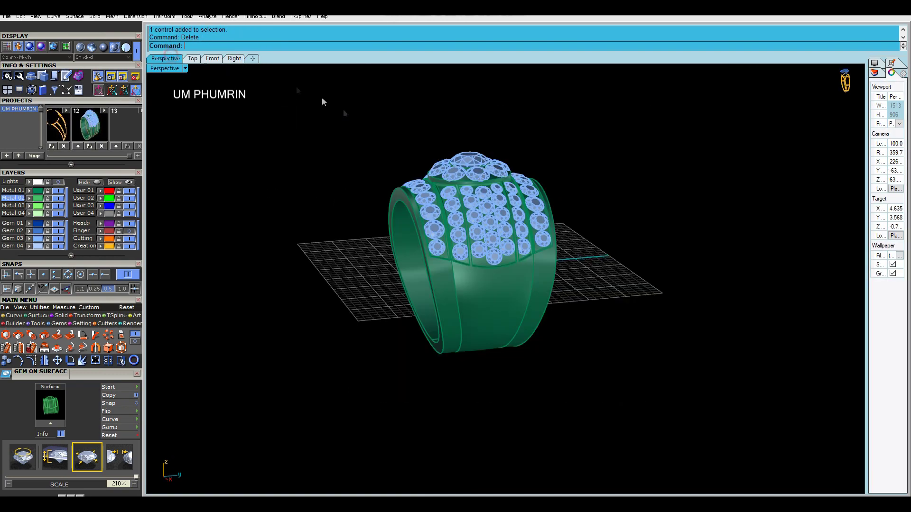
{"action": "left_click", "coordinate": [184, 69]}
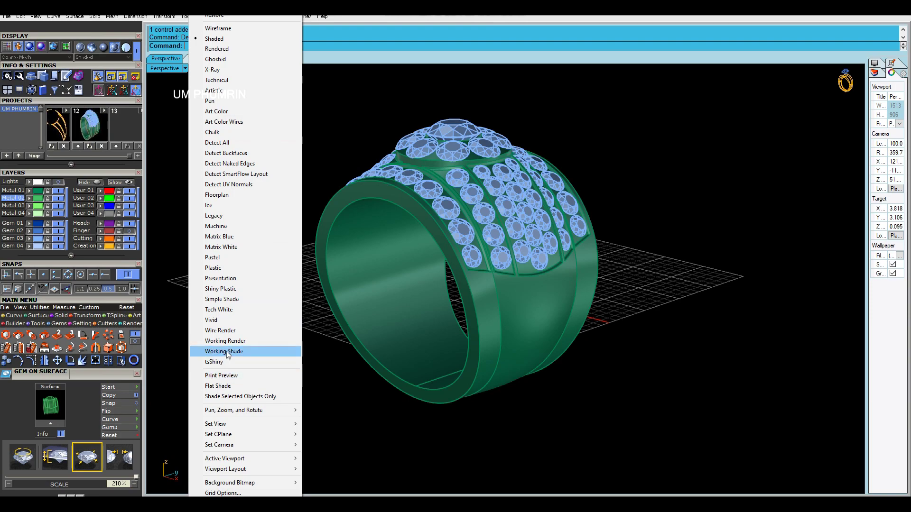
{"action": "left_click", "coordinate": [224, 351]}
{"action": "right_click_drag", "start_coordinate": [304, 338], "coordinate": [629, 328]}
{"action": "right_click_drag", "start_coordinate": [645, 390], "coordinate": [647, 250]}
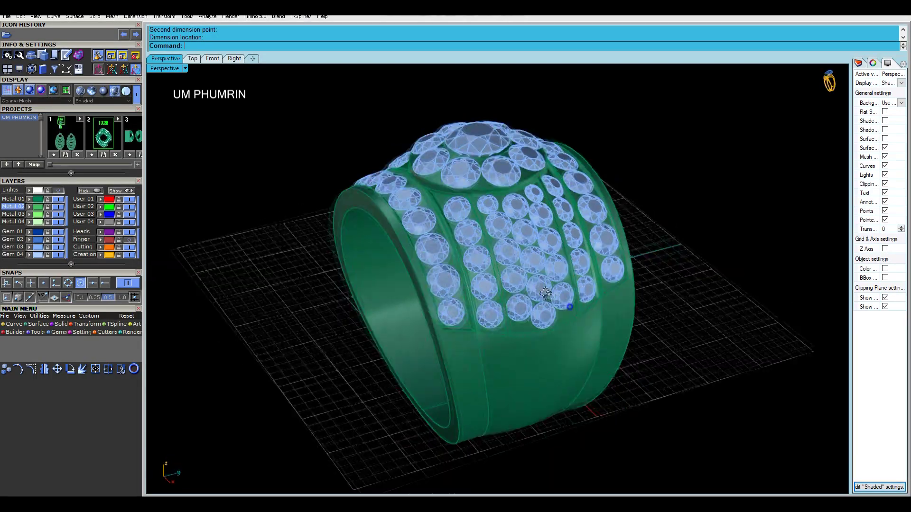
{"action": "right_click_drag", "start_coordinate": [572, 271], "coordinate": [575, 201]}
{"action": "scroll", "coordinate": [518, 351], "scroll_direction": "up", "scroll_amount": 4}
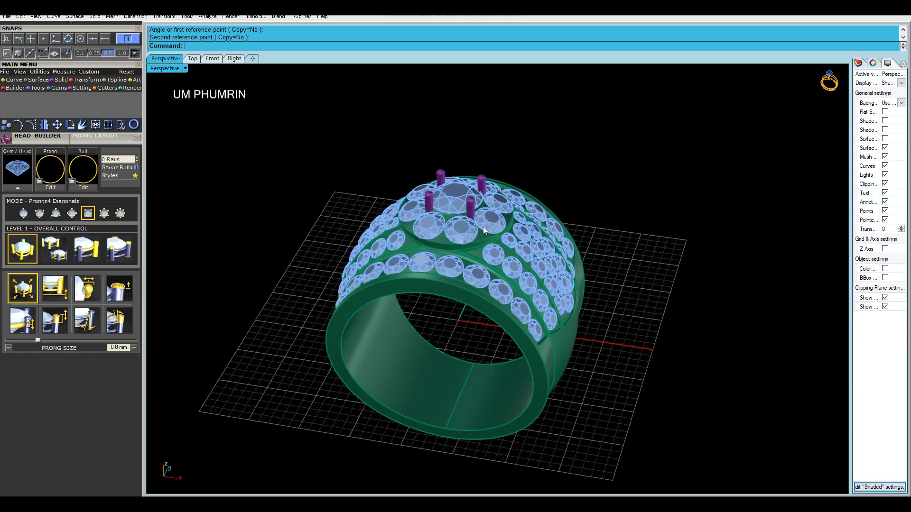
- Run Prong on Surface on the cluster base and set the prong taper to 0, fillet to 65 and drop to 0.3
{"action": "scroll", "coordinate": [514, 212], "scroll_direction": "up", "scroll_amount": 5}
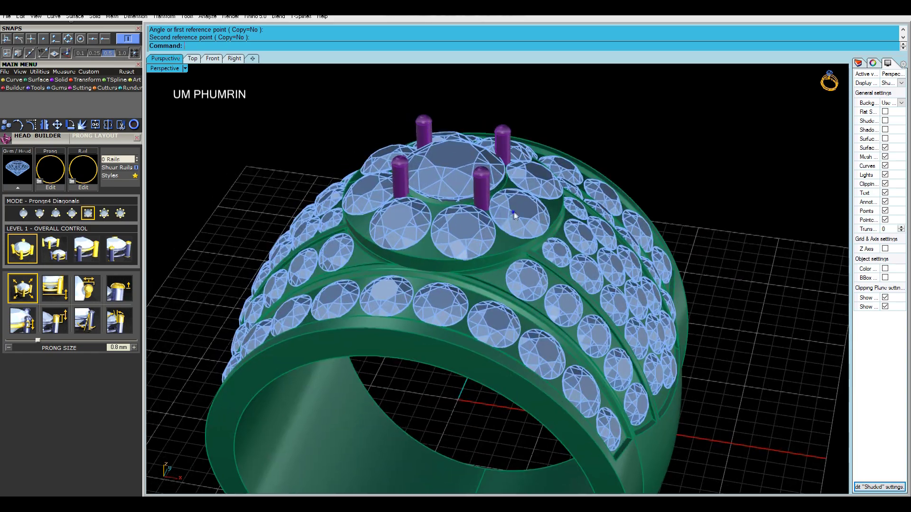
{"action": "right_click_drag", "start_coordinate": [526, 198], "coordinate": [487, 222]}
{"action": "type", "text": "ps"}
{"action": "key", "text": "Return"}
{"action": "left_click", "coordinate": [486, 222]}
{"action": "right_click_drag", "start_coordinate": [401, 202], "coordinate": [448, 154]}
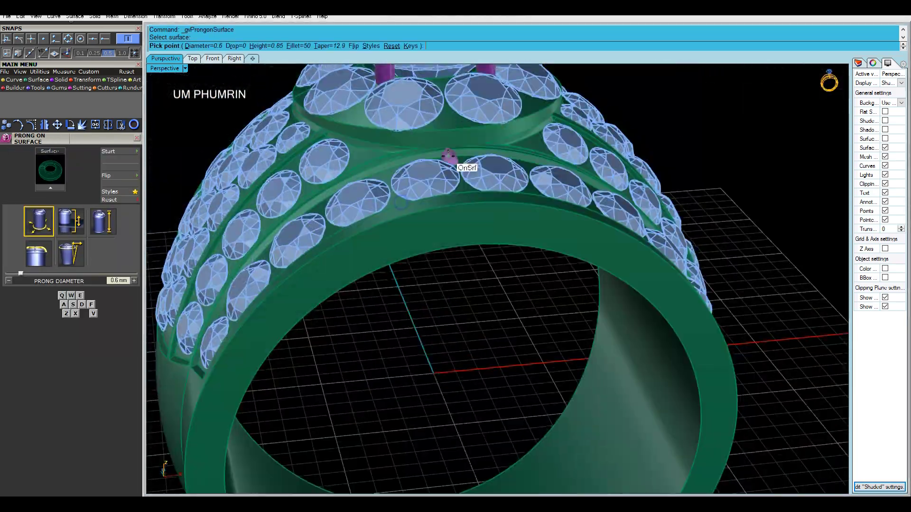
{"action": "type", "text": "0"}
{"action": "key", "text": "Return"}
{"action": "left_click", "coordinate": [303, 46]}
{"action": "type", "text": "65"}
{"action": "key", "text": "Return"}
{"action": "left_click", "coordinate": [238, 46]}
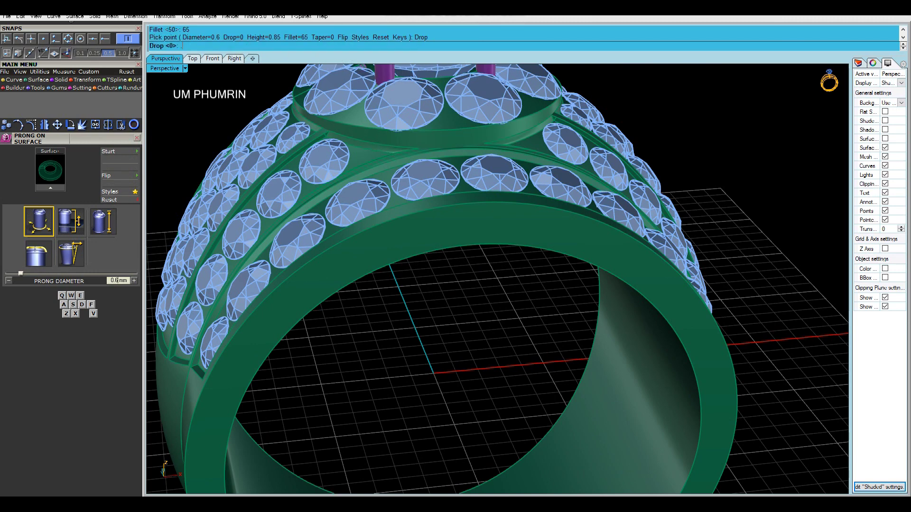
{"action": "type", "text": ".3"}
{"action": "key", "text": "Return"}
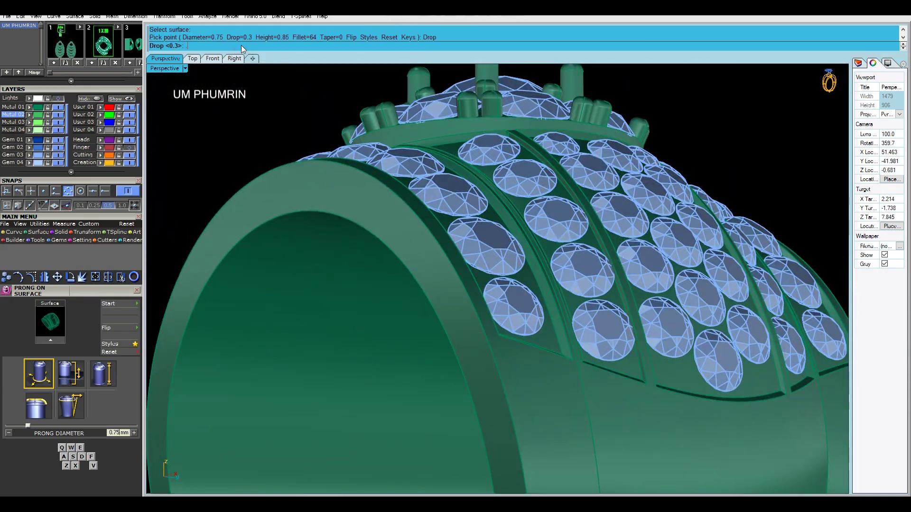
- Set the prongs for the shank diamonds to a drop of 0.2, a diameter of 0.5 mm and a height of 0.55 mm
{"action": "type", "text": ".2"}
{"action": "key", "text": "Return"}
{"action": "left_click", "coordinate": [215, 46]}
{"action": "type", "text": ".5"}
{"action": "key", "text": "Return"}
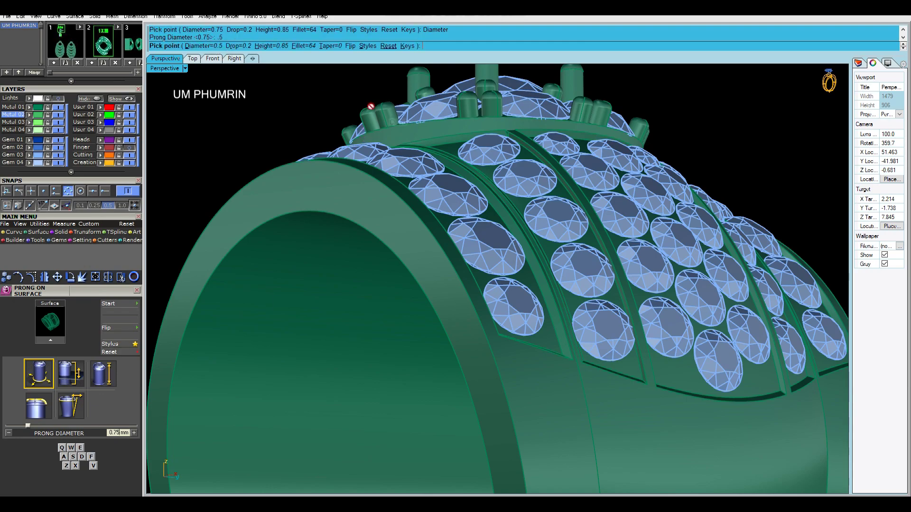
{"action": "scroll", "coordinate": [484, 145], "scroll_direction": "up", "scroll_amount": 5}
{"action": "left_click", "coordinate": [69, 195]}
{"action": "scroll", "coordinate": [484, 146], "scroll_direction": "up", "scroll_amount": 4}
{"action": "mouse_move", "coordinate": [484, 204]}
{"action": "right_mouse_down"}
{"action": "mouse_move", "coordinate": [485, 188]}
{"action": "mouse_move", "coordinate": [515, 178]}
{"action": "mouse_move", "coordinate": [532, 285]}
{"action": "mouse_move", "coordinate": [506, 204]}
{"action": "mouse_move", "coordinate": [488, 192]}
{"action": "right_mouse_up"}
{"action": "scroll", "coordinate": [494, 201], "scroll_direction": "up", "scroll_amount": 6}
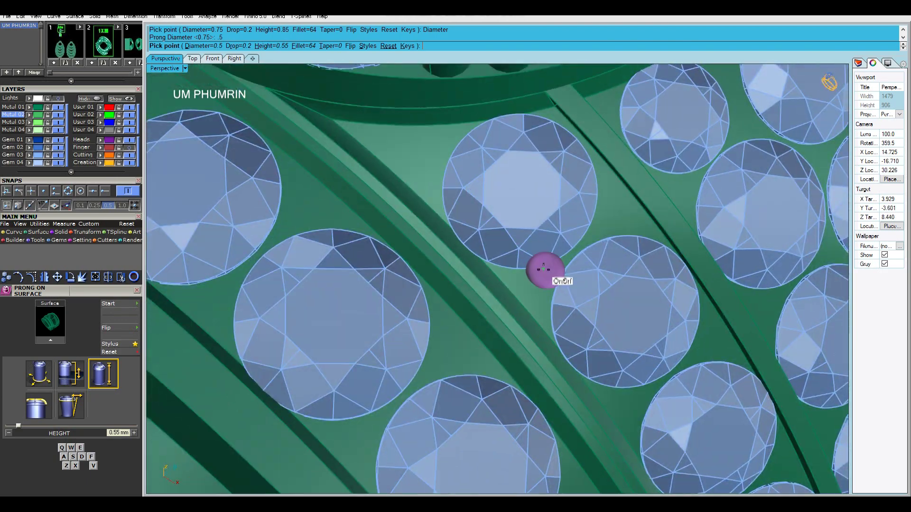
- Place 0.45 mm prongs beside the first diamonds of the narrow side row, along its outer rail
{"action": "right_click_drag", "start_coordinate": [544, 268], "coordinate": [489, 224]}
{"action": "scroll", "coordinate": [504, 228], "scroll_direction": "up", "scroll_amount": 2}
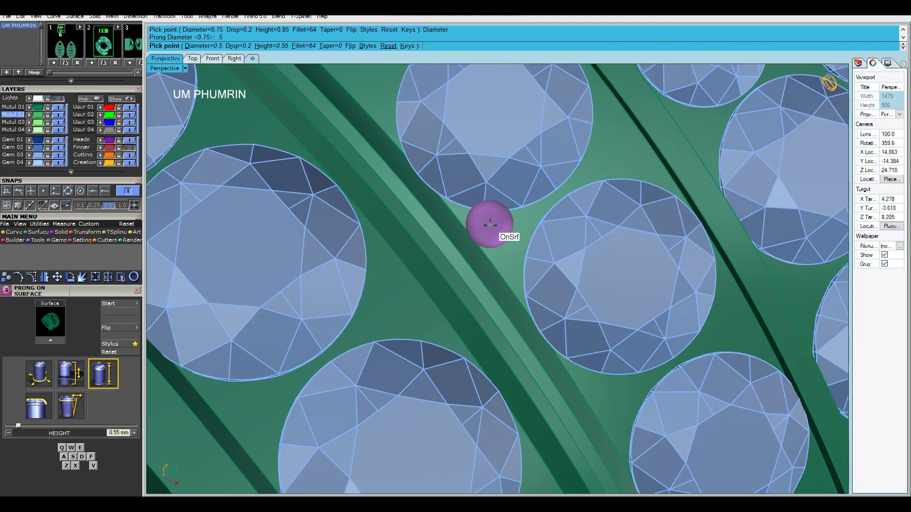
{"action": "left_click", "coordinate": [489, 224]}
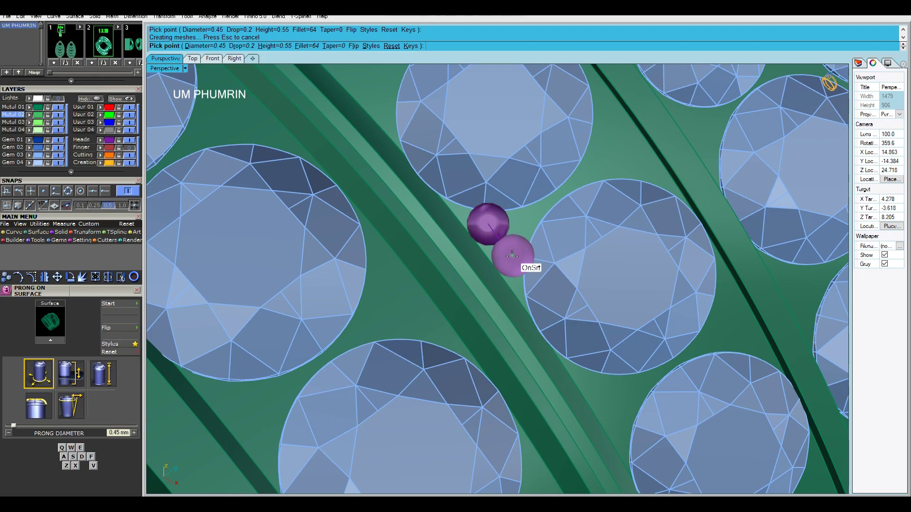
{"action": "scroll", "coordinate": [512, 255], "scroll_direction": "down", "scroll_amount": 5}
{"action": "scroll", "coordinate": [488, 234], "scroll_direction": "up", "scroll_amount": 5}
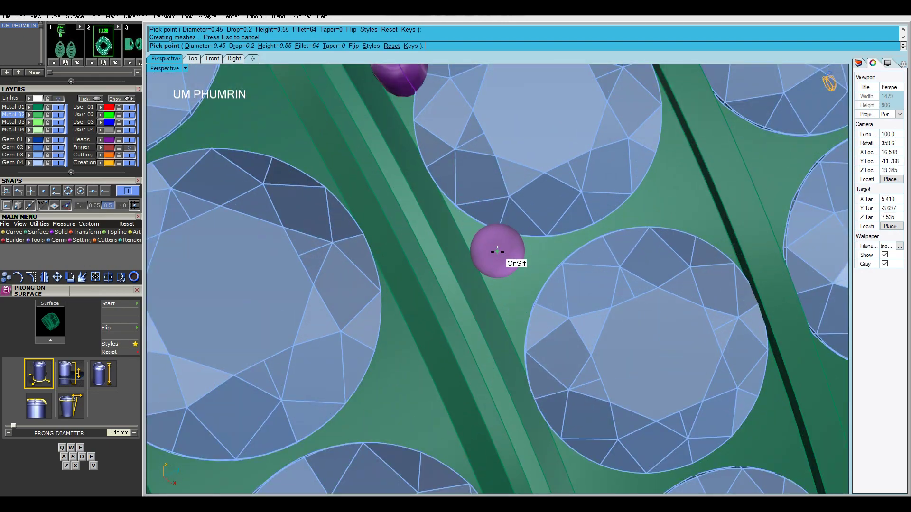
{"action": "left_click", "coordinate": [497, 252]}
{"action": "right_click_drag", "start_coordinate": [497, 252], "coordinate": [465, 185], "text": "shift"}
{"action": "left_click", "coordinate": [486, 228]}
- Continue down the same row and place another 0.45 mm prong at the next gap along the outer rail
{"action": "right_click_drag", "start_coordinate": [485, 229], "coordinate": [449, 142], "text": "shift"}
{"action": "scroll", "coordinate": [452, 161], "scroll_direction": "down", "scroll_amount": 4}
{"action": "right_click_drag", "start_coordinate": [504, 275], "coordinate": [489, 241], "text": "shift"}
{"action": "scroll", "coordinate": [489, 240], "scroll_direction": "up", "scroll_amount": 3}
{"action": "left_click", "coordinate": [451, 193]}
{"action": "right_click_drag", "start_coordinate": [451, 193], "coordinate": [441, 149], "text": "shift"}
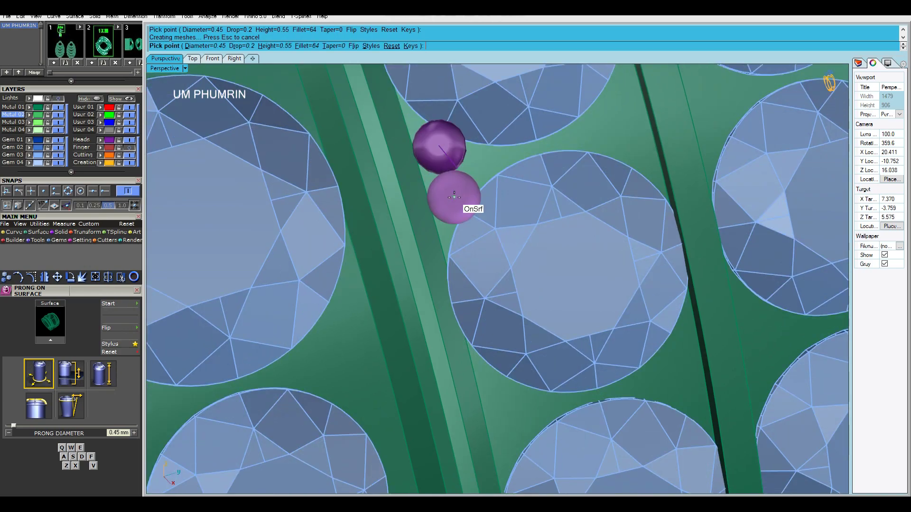
- Place a pair of 0.45 mm prongs along the outer rail at the gap before the row's last diamond
{"action": "scroll", "coordinate": [453, 196], "scroll_direction": "down", "scroll_amount": 2}
{"action": "right_click_drag", "start_coordinate": [453, 196], "coordinate": [439, 129], "text": "shift"}
{"action": "scroll", "coordinate": [457, 212], "scroll_direction": "up", "scroll_amount": 2}
{"action": "right_click_drag", "start_coordinate": [459, 242], "coordinate": [440, 178], "text": "shift"}
{"action": "left_click", "coordinate": [440, 174]}
{"action": "left_click", "coordinate": [447, 217]}
- Place a 0.45 mm prong in the outer bottom corner beside the row's last diamond
{"action": "scroll", "coordinate": [447, 217], "scroll_direction": "down", "scroll_amount": 4}
{"action": "right_click_drag", "start_coordinate": [457, 285], "coordinate": [442, 215], "text": "shift"}
{"action": "scroll", "coordinate": [447, 266], "scroll_direction": "up", "scroll_amount": 2}
{"action": "right_click_drag", "start_coordinate": [447, 266], "coordinate": [433, 228], "text": "shift"}
{"action": "scroll", "coordinate": [439, 248], "scroll_direction": "up", "scroll_amount": 5}
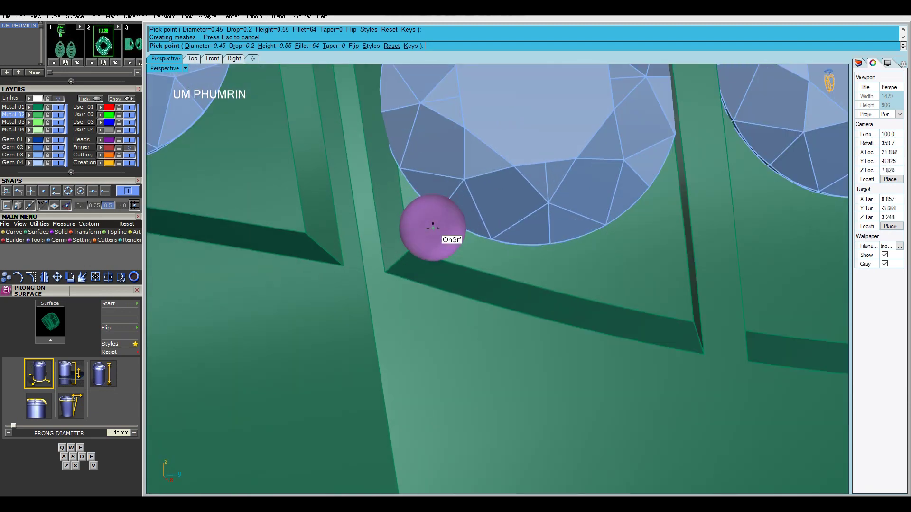
{"action": "left_click", "coordinate": [433, 230]}
- Place 0.5 mm prongs along the narrow row's inner rail, in the bottom corner and at the first gap, and reduce the diameter to 0.45 mm
{"action": "scroll", "coordinate": [494, 255], "scroll_direction": "down", "scroll_amount": 4}
{"action": "scroll", "coordinate": [443, 234], "scroll_direction": "up", "scroll_amount": 4}
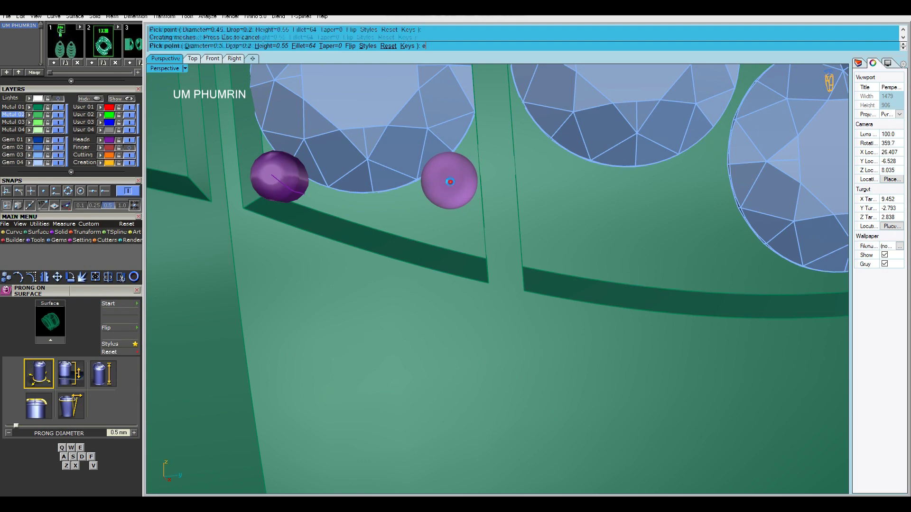
{"action": "scroll", "coordinate": [450, 181], "scroll_direction": "down", "scroll_amount": 3}
{"action": "key", "text": "q"}
{"action": "scroll", "coordinate": [467, 189], "scroll_direction": "up", "scroll_amount": 5}
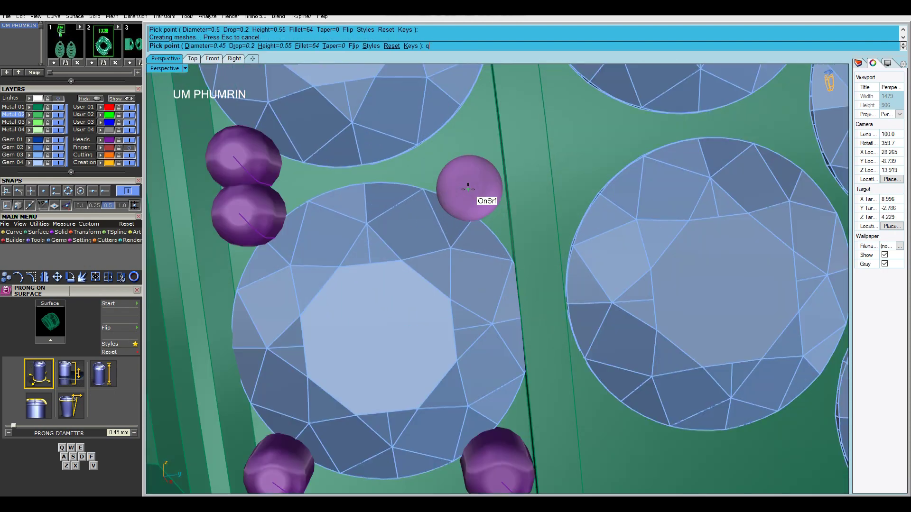
- Place 0.45 mm prongs in pairs along the row's inner rail at the second and third gaps from the bottom
{"action": "scroll", "coordinate": [468, 188], "scroll_direction": "down", "scroll_amount": 3}
{"action": "scroll", "coordinate": [446, 187], "scroll_direction": "up", "scroll_amount": 3}
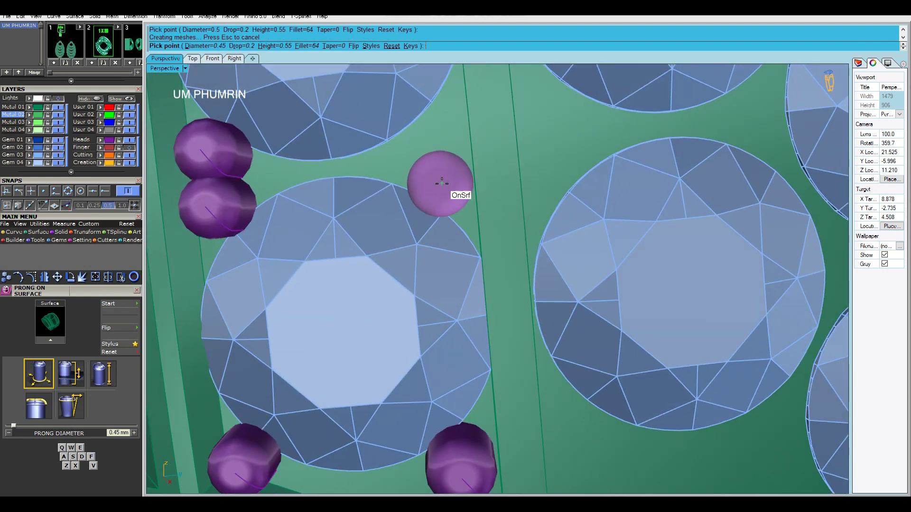
{"action": "left_click", "coordinate": [442, 185]}
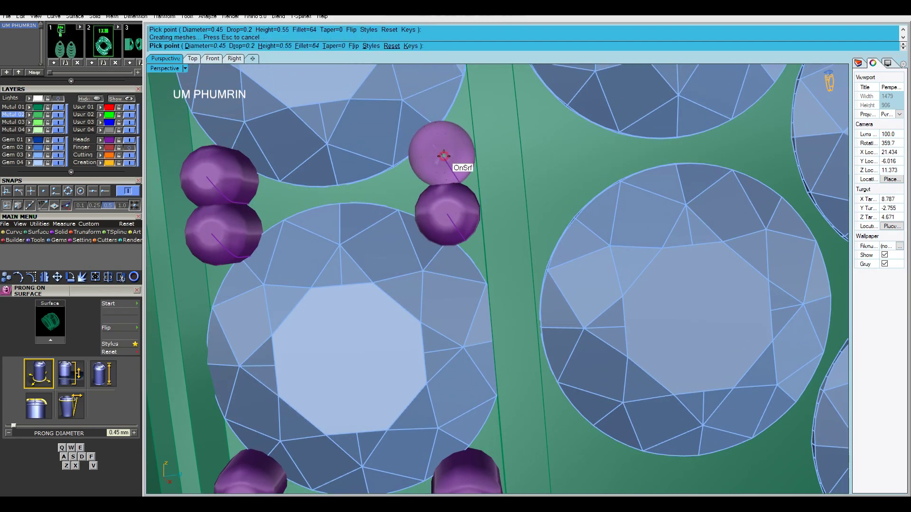
{"action": "scroll", "coordinate": [443, 155], "scroll_direction": "down", "scroll_amount": 3}
{"action": "scroll", "coordinate": [455, 163], "scroll_direction": "up", "scroll_amount": 4}
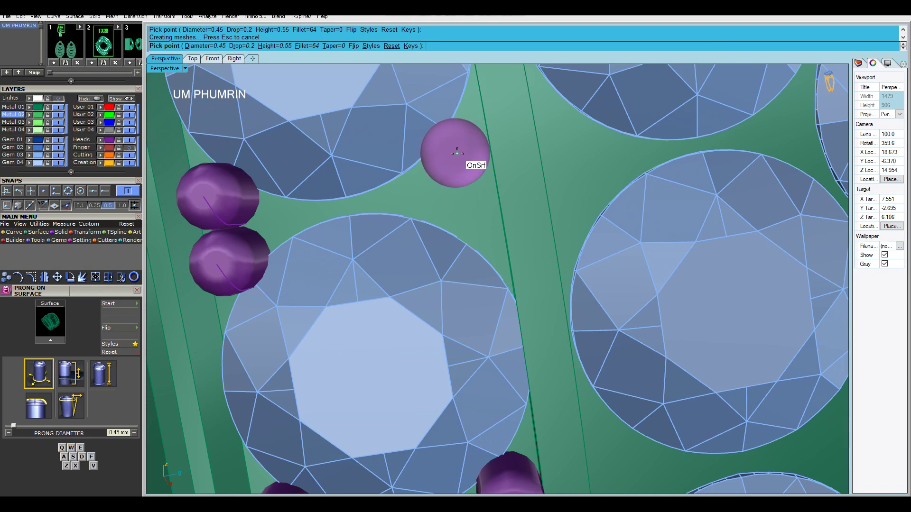
{"action": "left_click", "coordinate": [456, 153]}
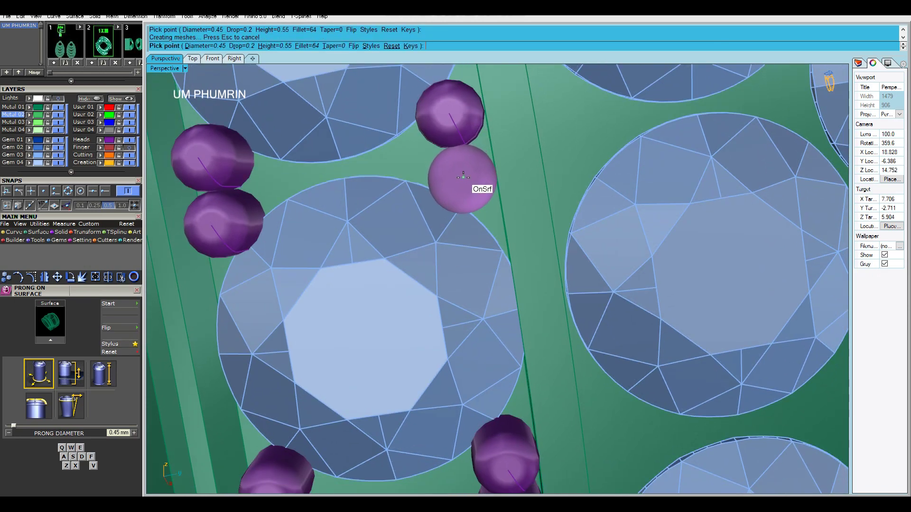
- Continue up the inner rail, placing 0.45 mm prong pairs at the remaining gaps towards the centre cluster
{"action": "scroll", "coordinate": [461, 174], "scroll_direction": "down", "scroll_amount": 4}
{"action": "scroll", "coordinate": [483, 179], "scroll_direction": "up", "scroll_amount": 4}
{"action": "scroll", "coordinate": [482, 179], "scroll_direction": "up", "scroll_amount": 3}
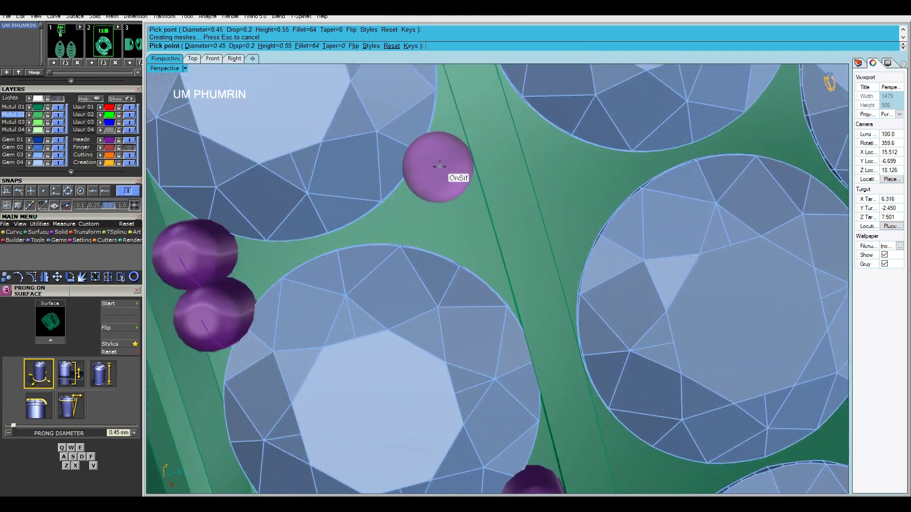
{"action": "left_click", "coordinate": [439, 168]}
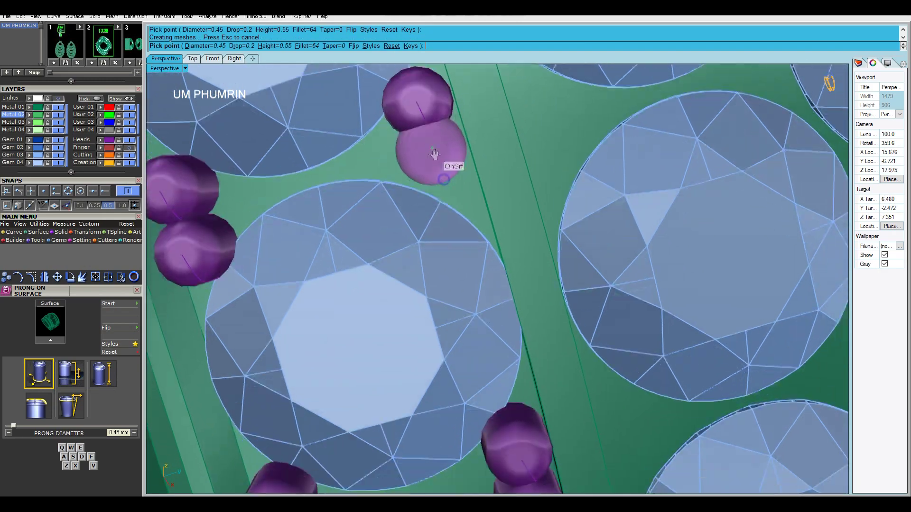
{"action": "scroll", "coordinate": [440, 169], "scroll_direction": "down", "scroll_amount": 4}
{"action": "scroll", "coordinate": [480, 248], "scroll_direction": "up", "scroll_amount": 5}
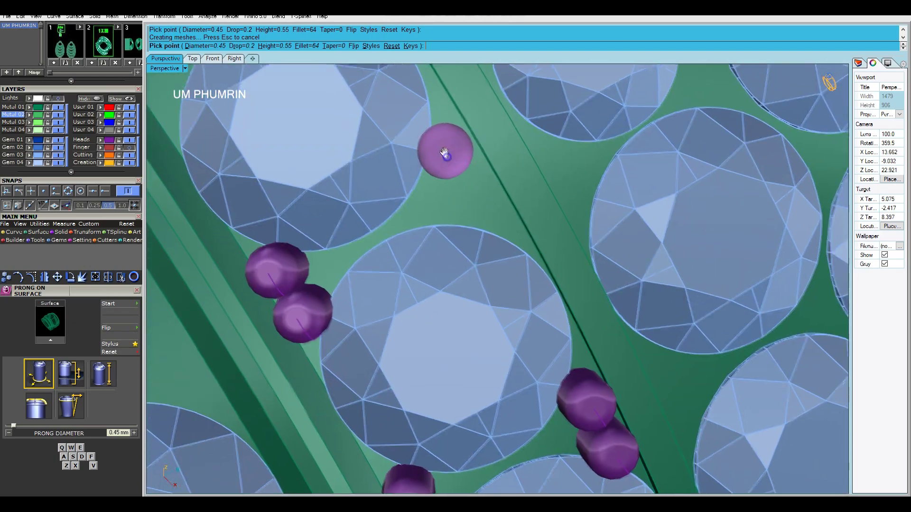
{"action": "right_click_drag", "start_coordinate": [445, 152], "coordinate": [441, 148], "text": "shift"}
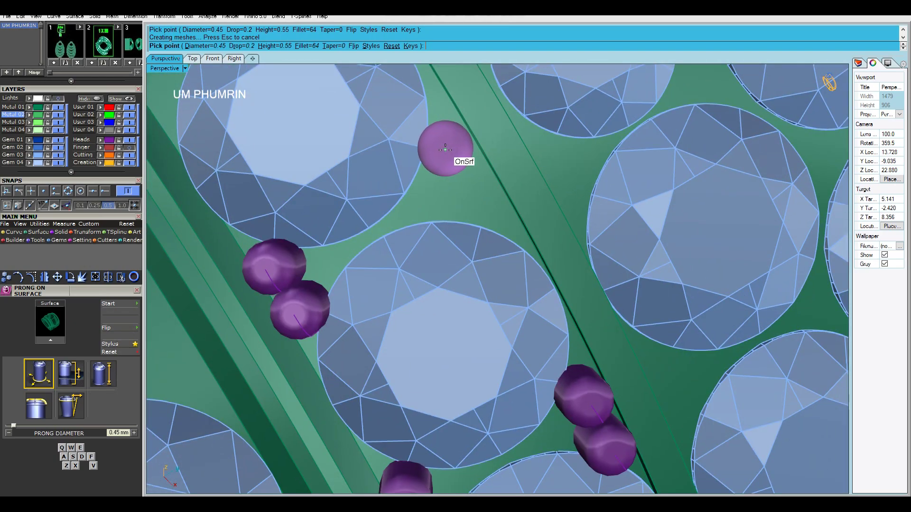
{"action": "left_click", "coordinate": [445, 148]}
- Place a 0.4 mm prong in the inner top corner beside the row's first diamond, next to the centre cluster
{"action": "scroll", "coordinate": [451, 163], "scroll_direction": "down", "scroll_amount": 4}
{"action": "scroll", "coordinate": [488, 229], "scroll_direction": "up", "scroll_amount": 5}
{"action": "right_click_drag", "start_coordinate": [437, 187], "coordinate": [436, 181]}
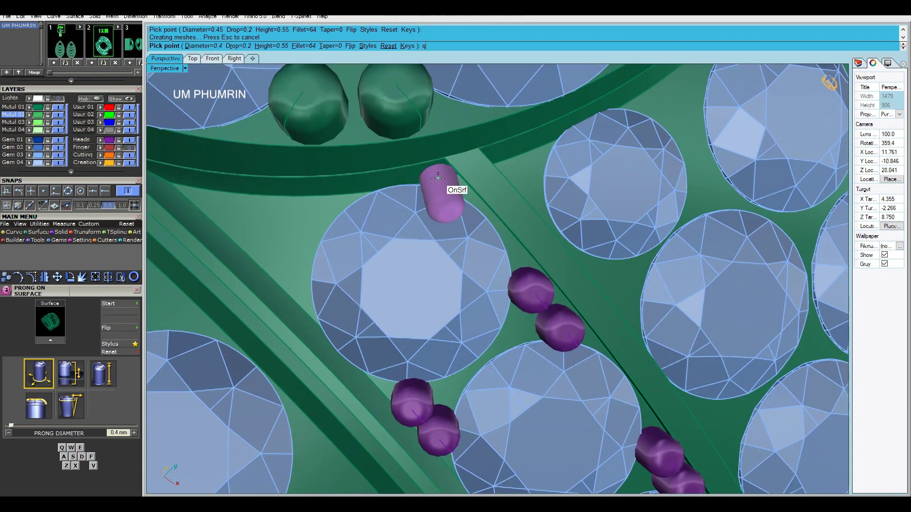
{"action": "scroll", "coordinate": [437, 177], "scroll_direction": "up", "scroll_amount": 1}
{"action": "scroll", "coordinate": [489, 230], "scroll_direction": "down", "scroll_amount": 2}
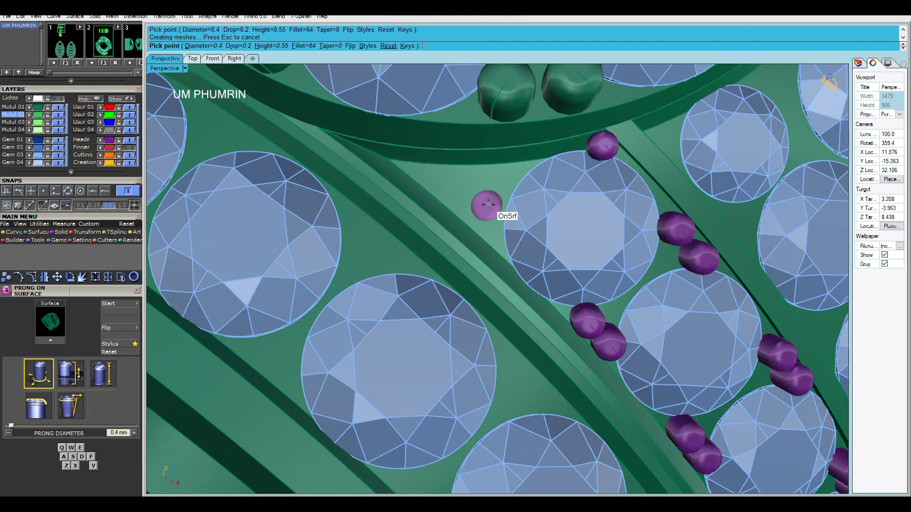
- Place a 0.5 mm prong on the outer upper side of the row's first diamond
{"action": "right_click_drag", "start_coordinate": [493, 210], "coordinate": [548, 205]}
{"action": "scroll", "coordinate": [478, 200], "scroll_direction": "down", "scroll_amount": 2}
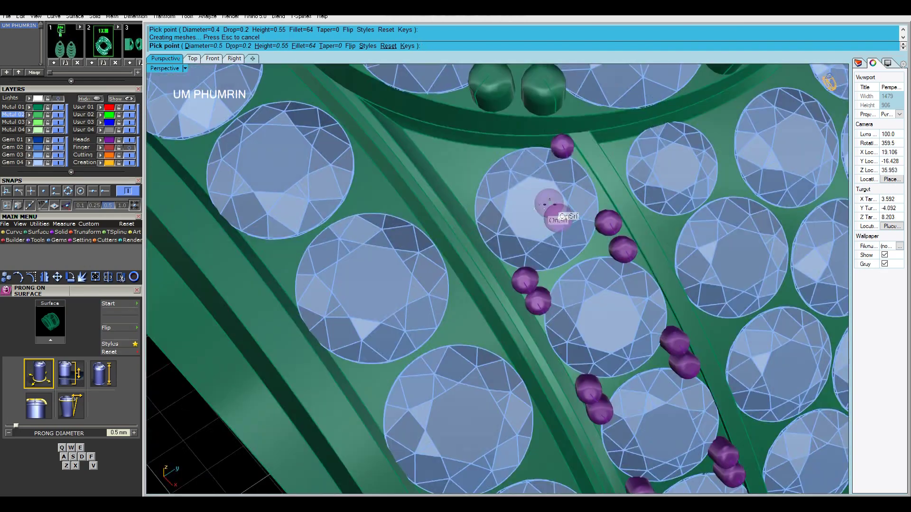
{"action": "scroll", "coordinate": [465, 189], "scroll_direction": "up", "scroll_amount": 2}
{"action": "left_click", "coordinate": [472, 189]}
{"action": "right_click_drag", "start_coordinate": [472, 188], "coordinate": [623, 200]}
{"action": "scroll", "coordinate": [623, 199], "scroll_direction": "down", "scroll_amount": 3}
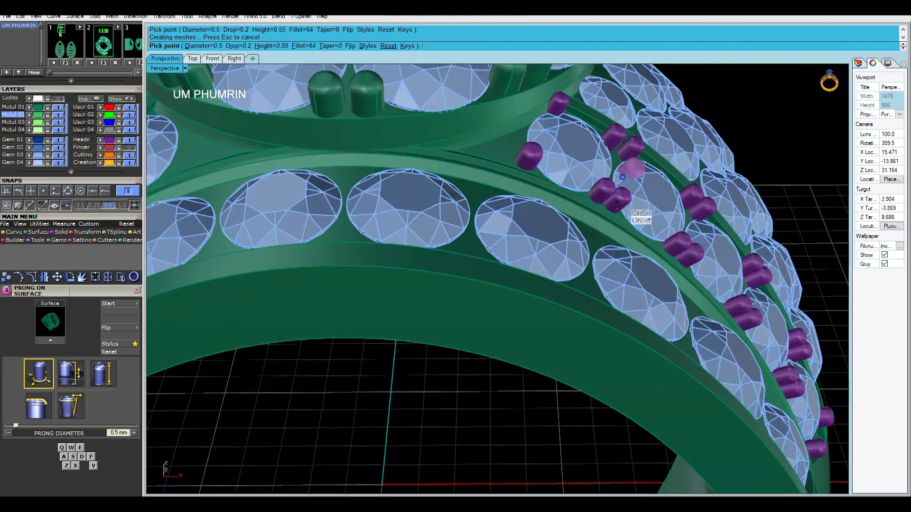
- Fill the row's empty pointed top corner with 0.6 mm and 0.55 mm prongs of 0.2 mm height
{"action": "scroll", "coordinate": [497, 220], "scroll_direction": "up", "scroll_amount": 3}
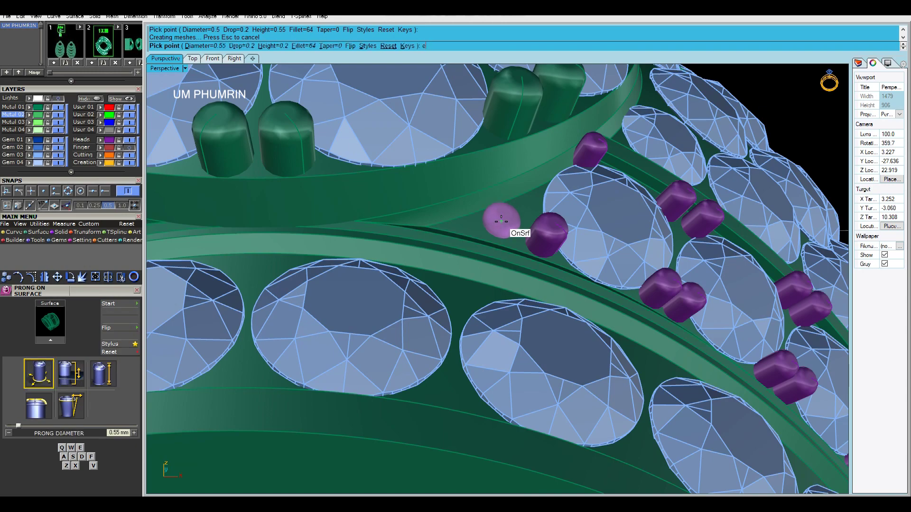
{"action": "key", "text": "e"}
{"action": "right_click_drag", "start_coordinate": [501, 221], "coordinate": [477, 264]}
{"action": "scroll", "coordinate": [476, 265], "scroll_direction": "up", "scroll_amount": 4}
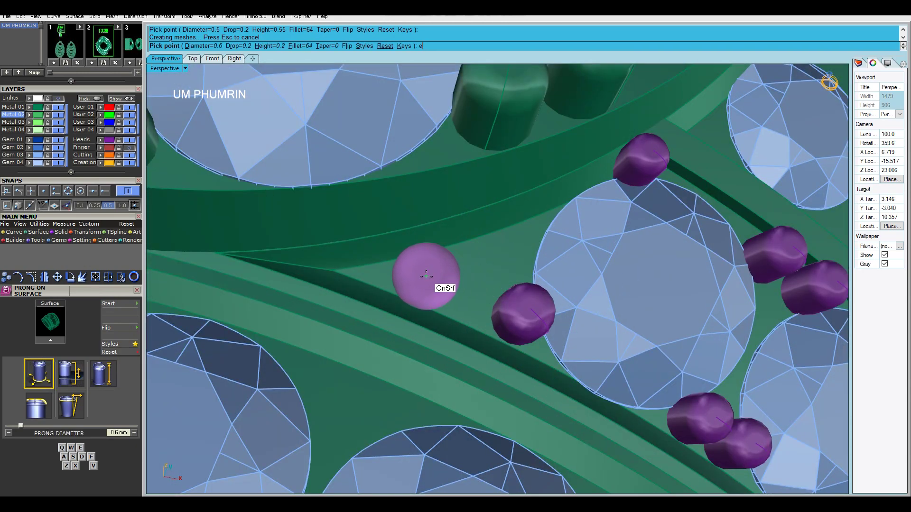
{"action": "left_click", "coordinate": [424, 275]}
{"action": "left_click", "coordinate": [491, 257]}
{"action": "right_click", "coordinate": [491, 257]}
- Delete the prong in the inner bottom corner beside the row's last diamond
{"action": "right_click_drag", "start_coordinate": [491, 257], "coordinate": [403, 256]}
{"action": "scroll", "coordinate": [484, 246], "scroll_direction": "down", "scroll_amount": 12}
{"action": "scroll", "coordinate": [502, 270], "scroll_direction": "up", "scroll_amount": 4}
{"action": "scroll", "coordinate": [502, 270], "scroll_direction": "up", "scroll_amount": 5}
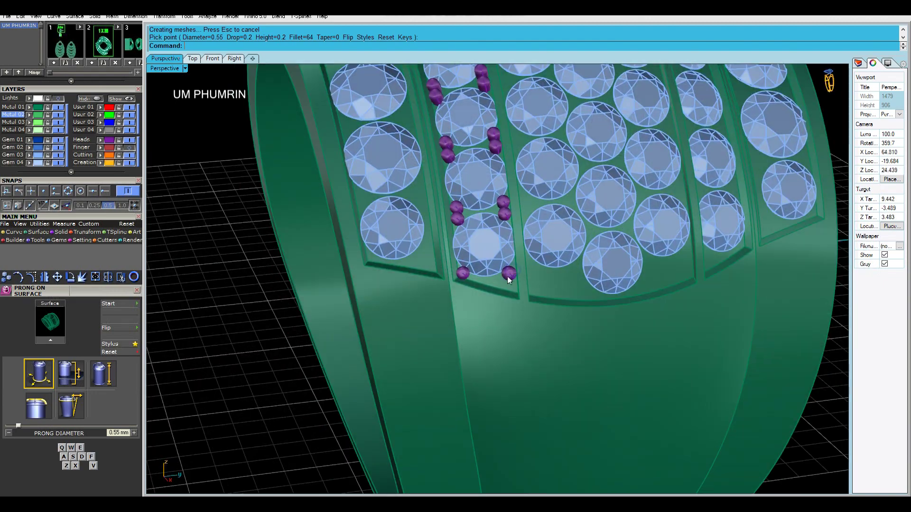
{"action": "left_click", "coordinate": [484, 261]}
{"action": "key", "text": "Delete"}
- Place a new prong with 0.5 mm diameter and 0.55 mm height in the row's inner bottom corner
{"action": "type", "text": "P"}
{"action": "left_click", "coordinate": [491, 281]}
{"action": "scroll", "coordinate": [482, 260], "scroll_direction": "up", "scroll_amount": 5}
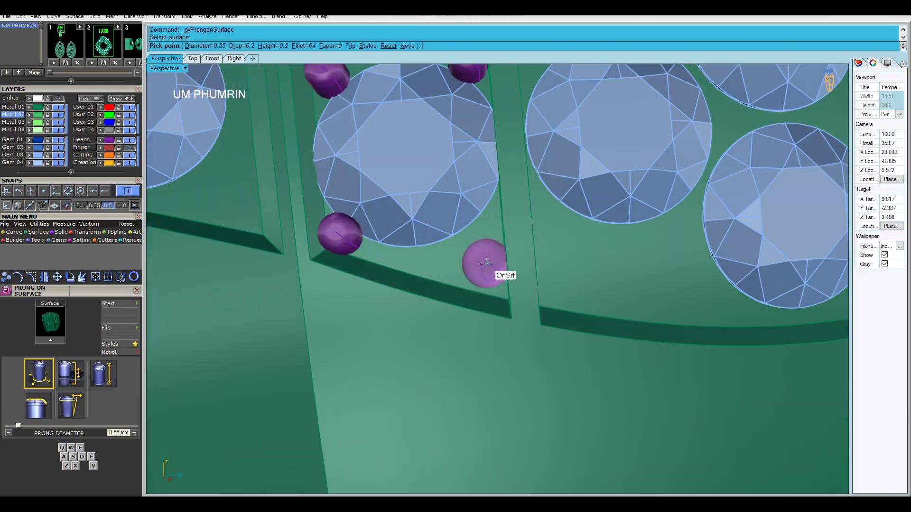
{"action": "type", "text": "d"}
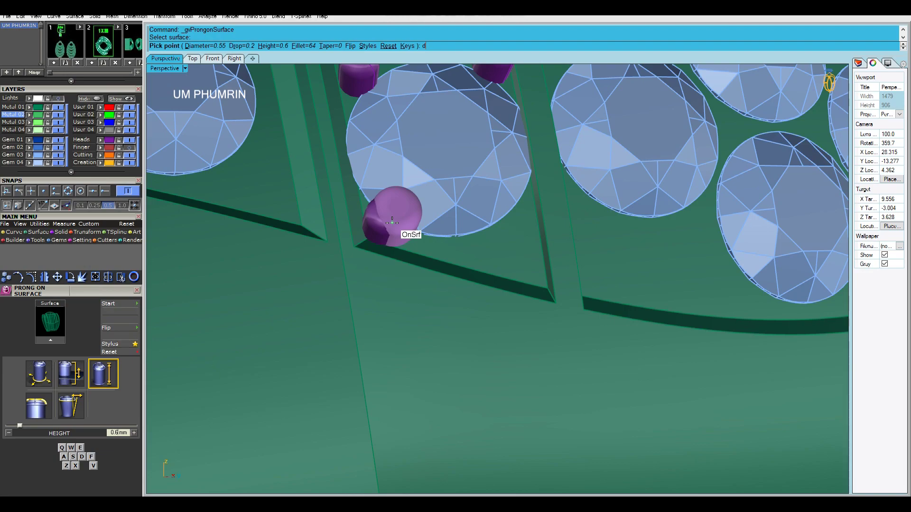
{"action": "right_click_drag", "start_coordinate": [535, 241], "coordinate": [485, 250]}
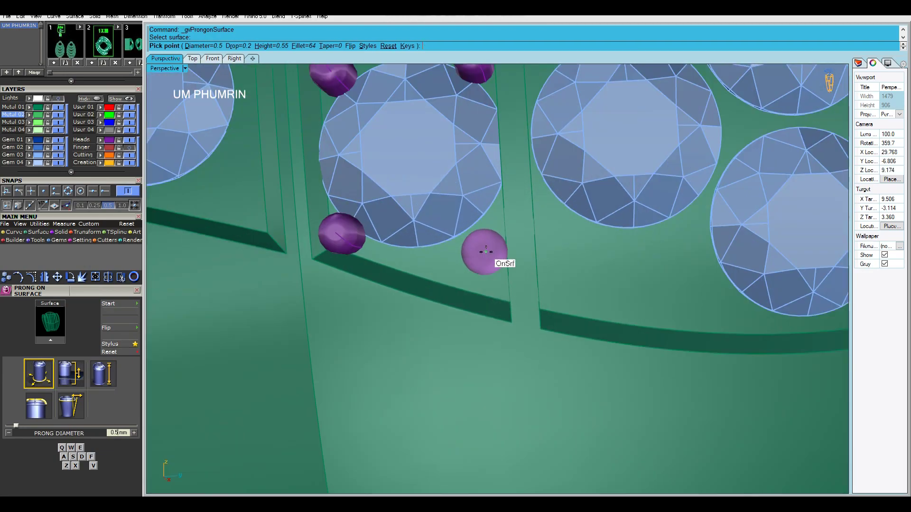
- Select all the prongs of the narrow side row and group them
{"action": "scroll", "coordinate": [480, 245], "scroll_direction": "down", "scroll_amount": 13}
{"action": "right_click_drag", "start_coordinate": [531, 293], "coordinate": [659, 334]}
{"action": "scroll", "coordinate": [564, 335], "scroll_direction": "down", "scroll_amount": 4}
{"action": "scroll", "coordinate": [431, 222], "scroll_direction": "down", "scroll_amount": 2}
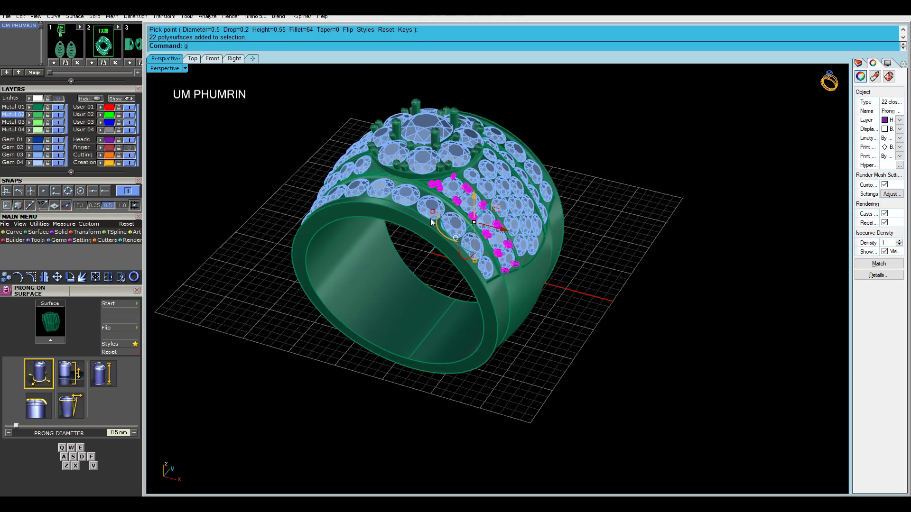
{"action": "left_click", "coordinate": [884, 252]}
- Mirror a copy of the prong group onto the opposite narrow row, with the mirror plane starting at 0 along the X axis
{"action": "right_click_drag", "start_coordinate": [664, 251], "coordinate": [457, 312]}
{"action": "scroll", "coordinate": [554, 303], "scroll_direction": "down", "scroll_amount": 3}
{"action": "type", "text": "Mm"}
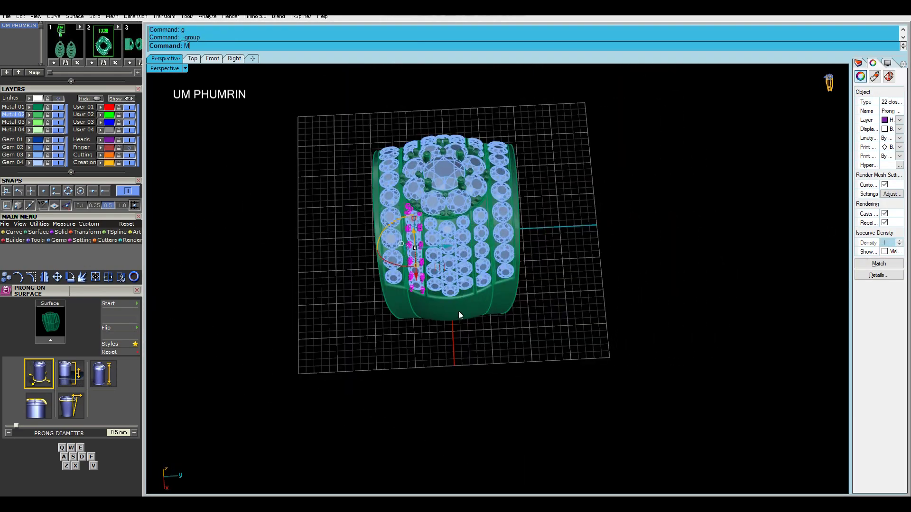
{"action": "key", "text": "Return"}
{"action": "type", "text": "0"}
{"action": "left_click", "coordinate": [469, 373]}
- Select the prongs on the Heads layer and move them to the Metal 01 layer
{"action": "right_click_drag", "start_coordinate": [469, 373], "coordinate": [186, 247]}
{"action": "left_click", "coordinate": [108, 143]}
{"action": "left_click", "coordinate": [29, 108]}
{"action": "left_click", "coordinate": [228, 269]}
{"action": "right_click_drag", "start_coordinate": [676, 392], "coordinate": [572, 310]}
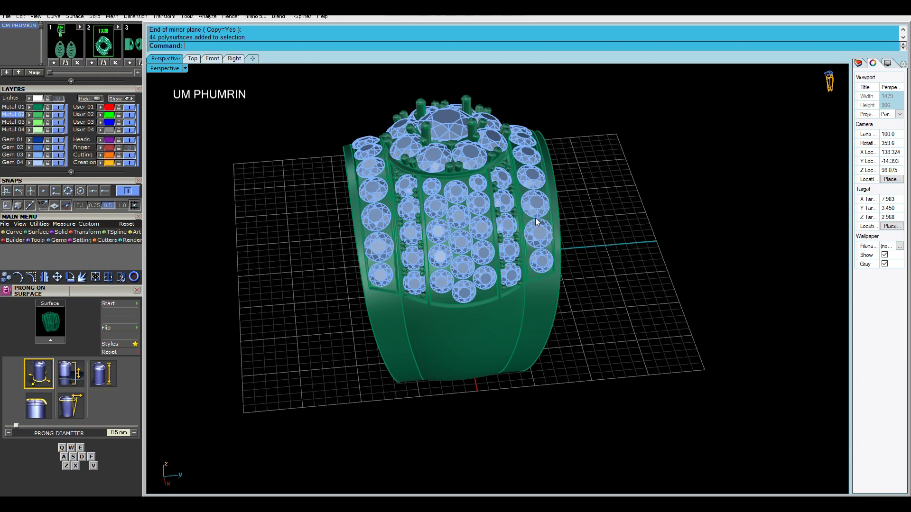
- Set the Perspective viewport's display mode to Working Shade
{"action": "right_click_drag", "start_coordinate": [510, 274], "coordinate": [631, 299]}
{"action": "type", "text": "s"}
{"action": "key", "text": "Return"}
{"action": "scroll", "coordinate": [466, 192], "scroll_direction": "up", "scroll_amount": 5}
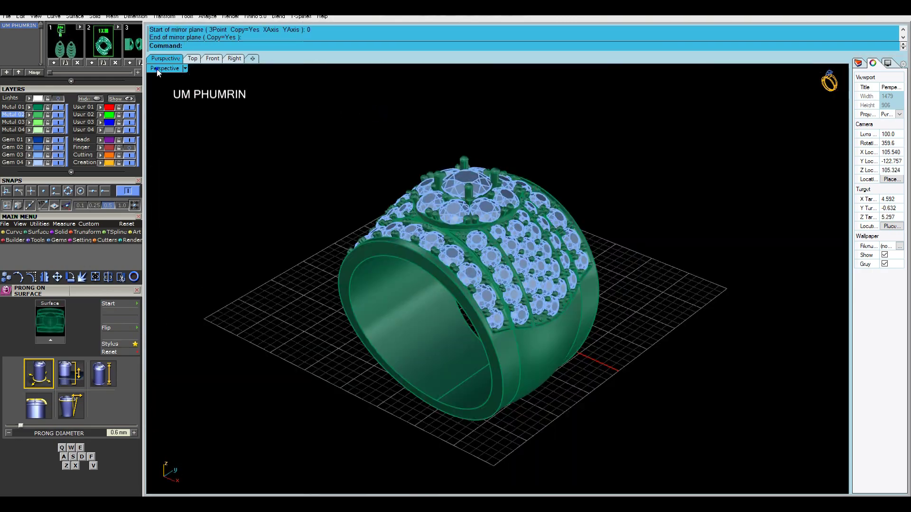
{"action": "left_click", "coordinate": [185, 68]}
{"action": "left_click", "coordinate": [227, 351]}
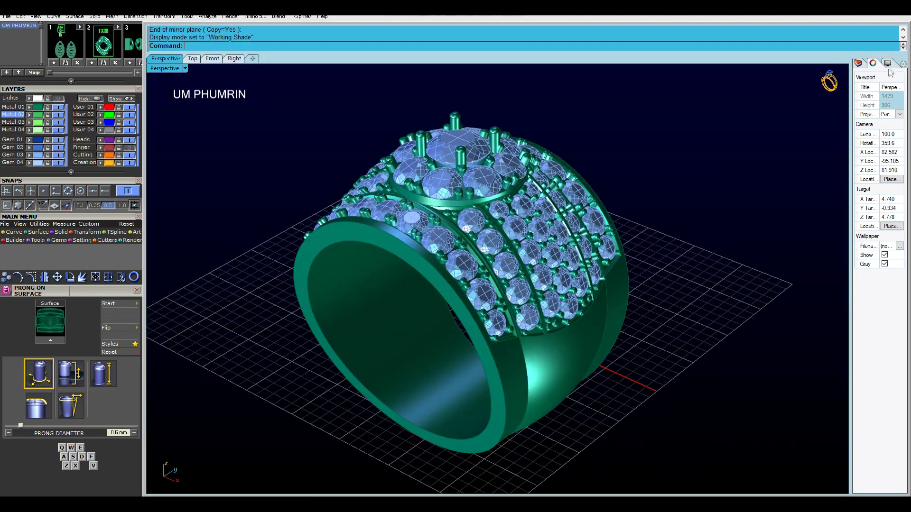
- Turn off surface isocurves and surface edges in the Working Shade display and save the file
{"action": "left_click", "coordinate": [887, 63]}
{"action": "left_click", "coordinate": [885, 157]}
{"action": "left_click", "coordinate": [885, 165]}
{"action": "right_click_drag", "start_coordinate": [702, 270], "coordinate": [552, 326]}
{"action": "key", "text": "ctrl+s"}
- Restore the four-viewport layout and set the Top, Front and Right views to the Plastic display mode
{"action": "double_click", "coordinate": [168, 69]}
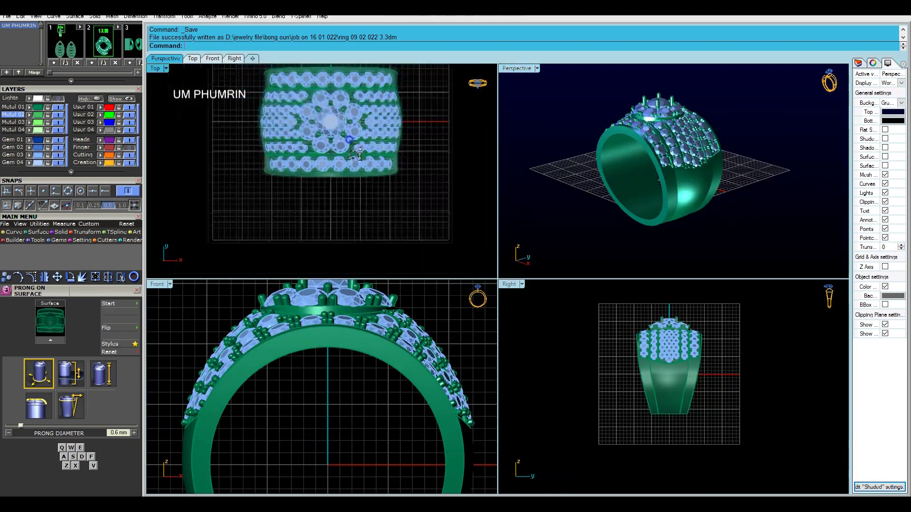
{"action": "left_click", "coordinate": [154, 69]}
{"action": "left_click", "coordinate": [195, 268]}
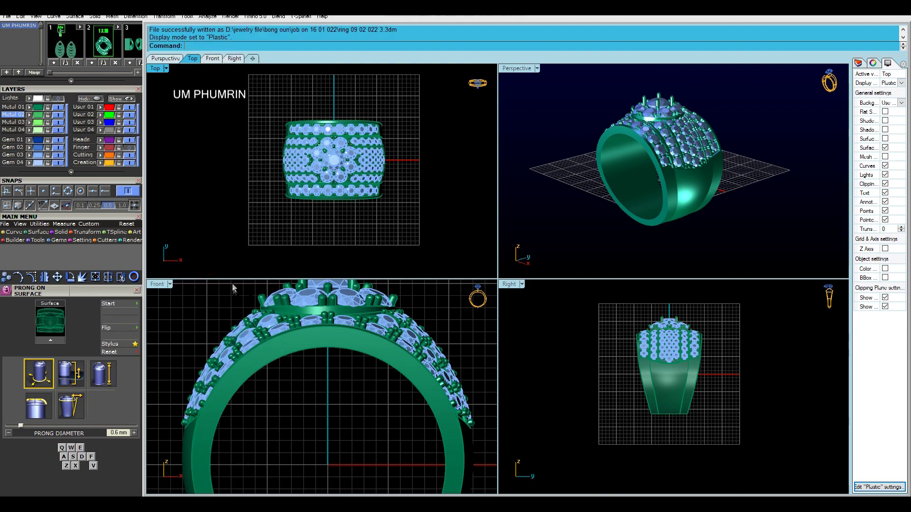
{"action": "scroll", "coordinate": [381, 353], "scroll_direction": "down", "scroll_amount": 4}
{"action": "right_click_drag", "start_coordinate": [381, 353], "coordinate": [334, 346]}
{"action": "scroll", "coordinate": [363, 363], "scroll_direction": "down", "scroll_amount": 1}
{"action": "right_click", "coordinate": [642, 391]}
{"action": "scroll", "coordinate": [650, 398], "scroll_direction": "down", "scroll_amount": 2}
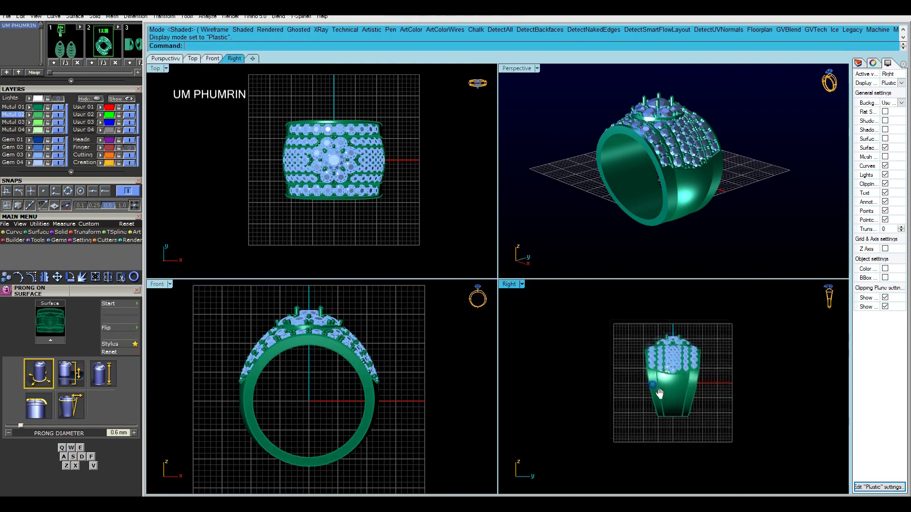
{"action": "right_click_drag", "start_coordinate": [656, 390], "coordinate": [666, 397]}
- Set the Perspective view back to the Working Shade display mode and maximize it
{"action": "right_click", "coordinate": [675, 226]}
{"action": "left_click", "coordinate": [509, 68]}
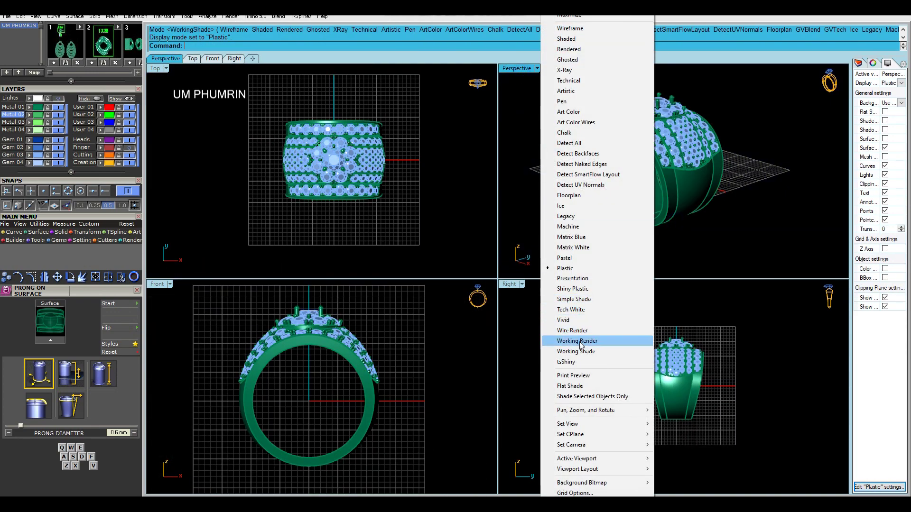
{"action": "left_click", "coordinate": [579, 352]}
{"action": "right_click_drag", "start_coordinate": [620, 227], "coordinate": [669, 209]}
{"action": "double_click", "coordinate": [516, 68]}
- Select the ring band and isolate it by hiding all diamonds, prongs and the cluster head
{"action": "right_click_drag", "start_coordinate": [510, 105], "coordinate": [664, 329]}
{"action": "left_click", "coordinate": [536, 315]}
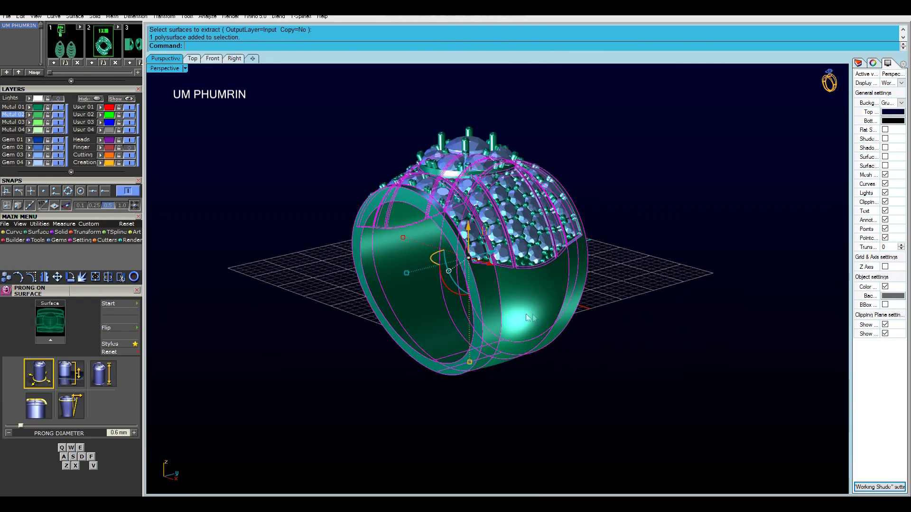
{"action": "right_click_drag", "start_coordinate": [446, 304], "coordinate": [456, 319], "text": "shift"}
{"action": "left_click", "coordinate": [581, 345]}
{"action": "right_click_drag", "start_coordinate": [581, 345], "coordinate": [590, 337]}
{"action": "left_click", "coordinate": [545, 326]}
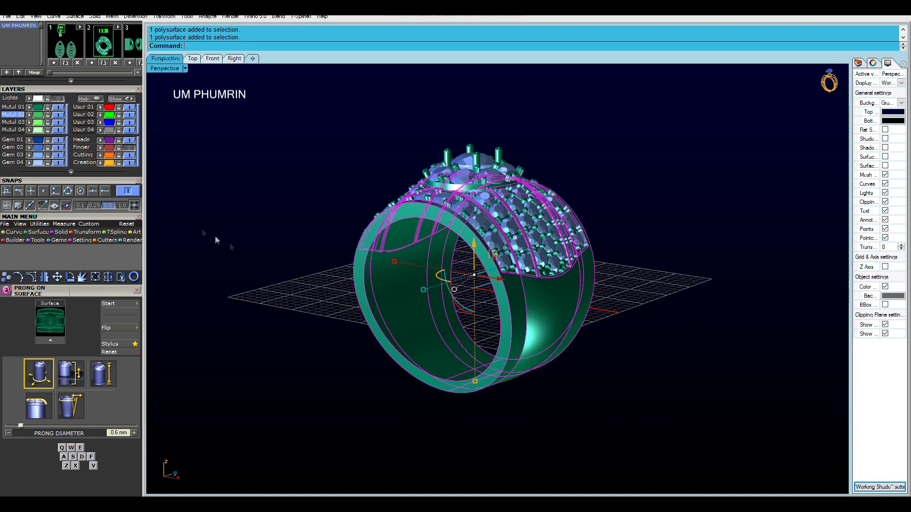
{"action": "left_click", "coordinate": [90, 101]}
- Extract copies of the band's outer surfaces and hide the original band
{"action": "right_click_drag", "start_coordinate": [673, 204], "coordinate": [554, 259]}
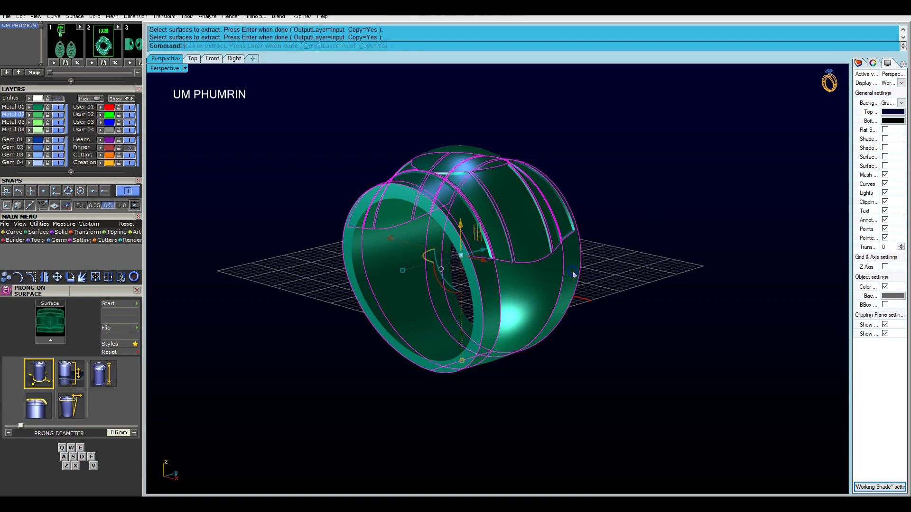
{"action": "left_click", "coordinate": [93, 99]}
{"action": "right_click_drag", "start_coordinate": [526, 175], "coordinate": [606, 293]}
- Switch the Perspective viewport to Shaded display and turn on backface colouring
{"action": "right_click", "coordinate": [166, 67]}
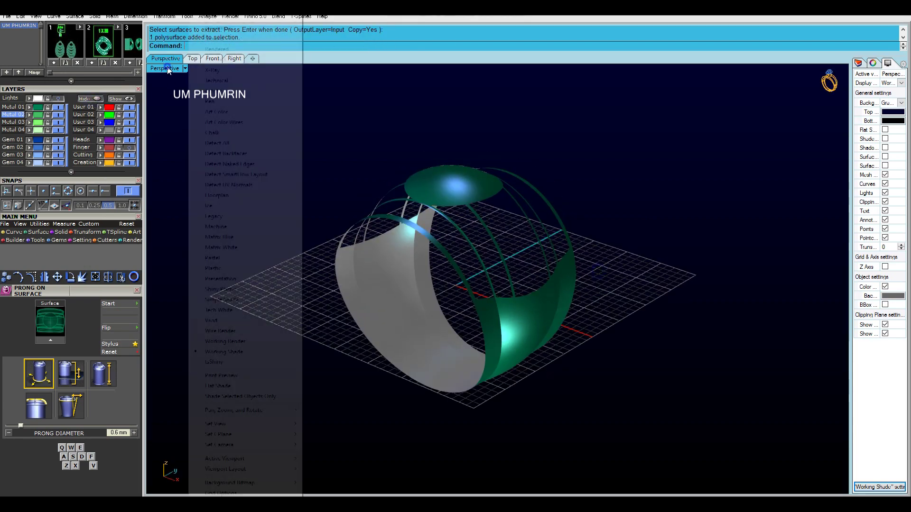
{"action": "left_click", "coordinate": [217, 38]}
{"action": "scroll", "coordinate": [451, 138], "scroll_direction": "down", "scroll_amount": 1}
{"action": "right_click_drag", "start_coordinate": [494, 166], "coordinate": [527, 189]}
{"action": "left_click", "coordinate": [885, 268]}
- Untrim the edges of the channel openings on the extracted outer band surfaces
{"action": "scroll", "coordinate": [528, 331], "scroll_direction": "up", "scroll_amount": 5}
{"action": "left_click", "coordinate": [531, 331]}
{"action": "right_click_drag", "start_coordinate": [504, 331], "coordinate": [548, 351]}
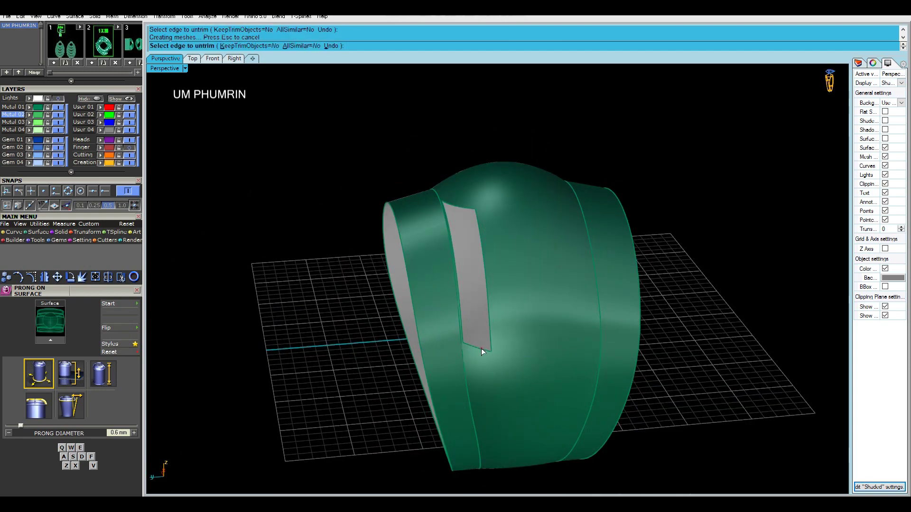
{"action": "left_click", "coordinate": [481, 348]}
{"action": "right_click", "coordinate": [522, 330]}
- Select all the untrimmed outer band surfaces and join them into one polysurface
{"action": "scroll", "coordinate": [522, 329], "scroll_direction": "down", "scroll_amount": 5}
{"action": "left_click_drag", "start_coordinate": [598, 387], "coordinate": [481, 332]}
{"action": "right_click_drag", "start_coordinate": [481, 331], "coordinate": [587, 258]}
{"action": "key", "text": "ctrl+j"}
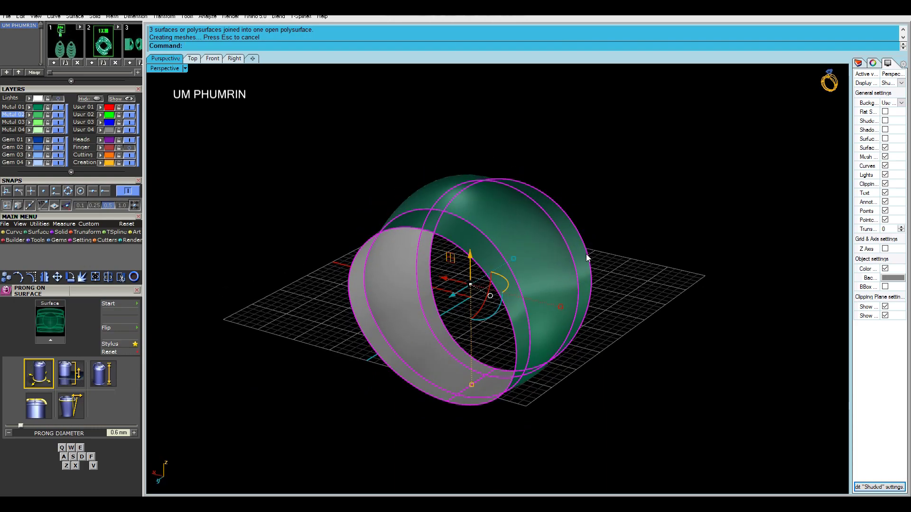
- Select the joined inner band polysurface and show the hidden ring parts around it
{"action": "left_click", "coordinate": [691, 231]}
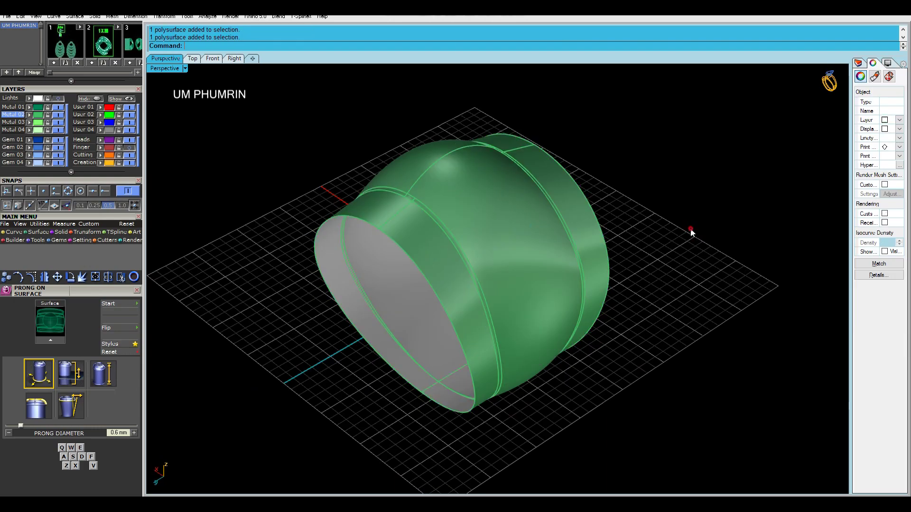
{"action": "right_click_drag", "start_coordinate": [691, 231], "coordinate": [691, 251]}
{"action": "left_click", "coordinate": [592, 259]}
{"action": "left_click", "coordinate": [720, 274]}
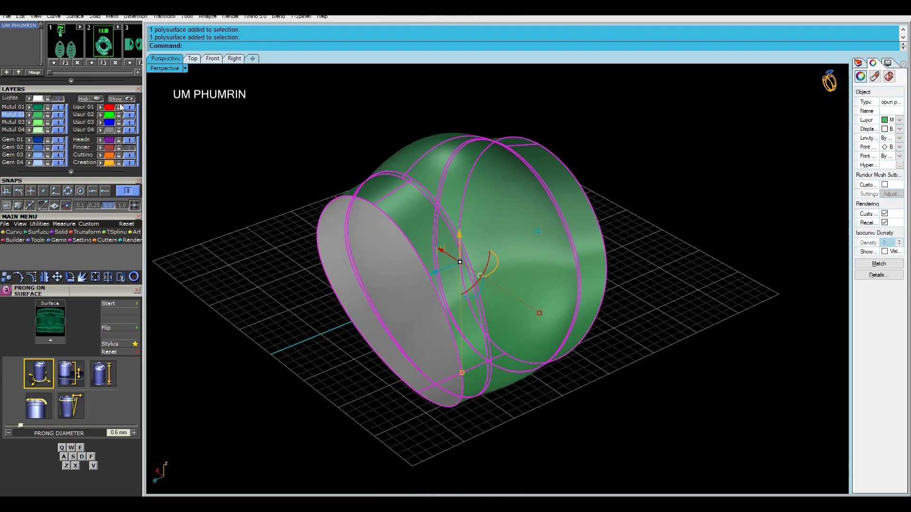
{"action": "left_click", "coordinate": [119, 99]}
{"action": "right_click_drag", "start_coordinate": [398, 232], "coordinate": [352, 221]}
{"action": "right_click_drag", "start_coordinate": [586, 284], "coordinate": [655, 302]}
- Duplicate the outer edge of the band's side face and isolate that curve together with the joined polysurface
{"action": "left_click", "coordinate": [655, 302]}
{"action": "type", "text": "d1"}
{"action": "key", "text": "Return"}
{"action": "left_click", "coordinate": [442, 279]}
{"action": "right_click", "coordinate": [441, 279]}
{"action": "left_click", "coordinate": [436, 281], "text": "shift"}
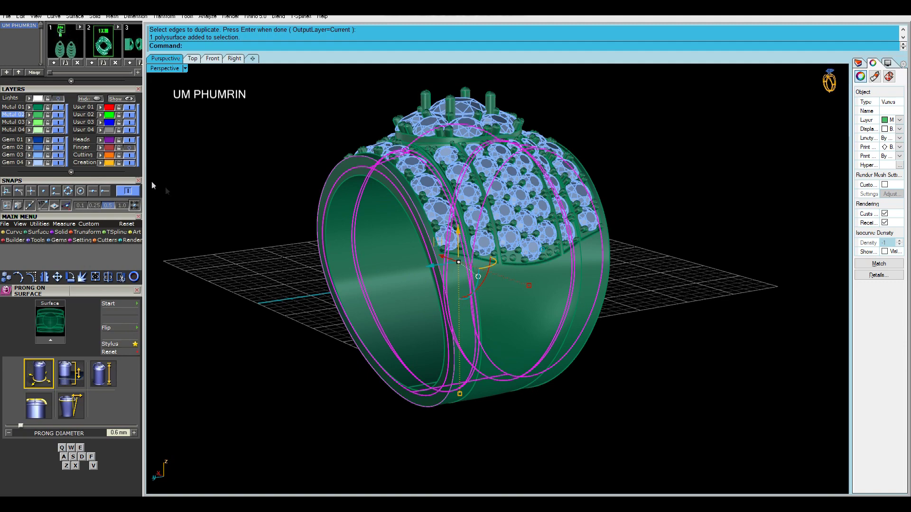
{"action": "right_click", "coordinate": [95, 102]}
- Patch a surface from the duplicated edge curve, delete the curve, and select the patch surface
{"action": "left_click", "coordinate": [407, 191]}
{"action": "type", "text": "P1"}
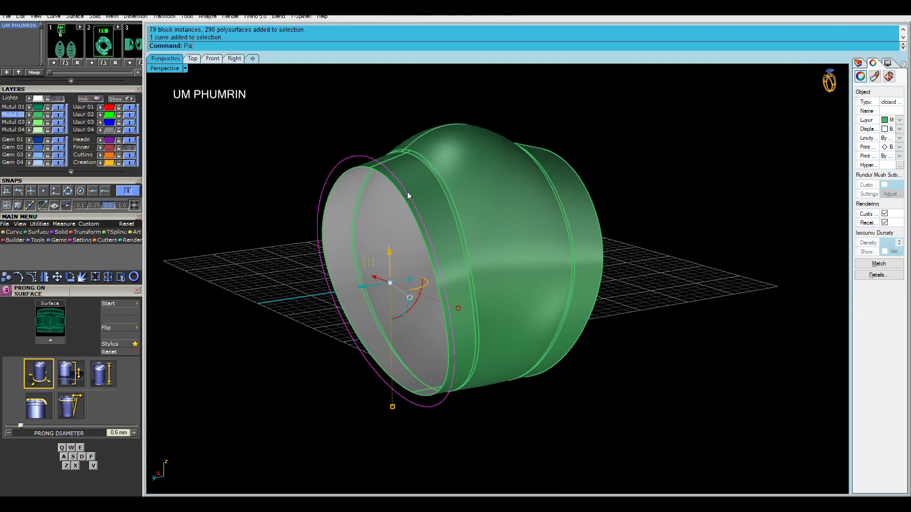
{"action": "key", "text": "Return"}
{"action": "key", "text": "Return"}
{"action": "key", "text": "Delete"}
{"action": "left_click", "coordinate": [437, 188]}
{"action": "right_click_drag", "start_coordinate": [436, 188], "coordinate": [426, 197]}
{"action": "left_click", "coordinate": [436, 198]}
{"action": "left_click", "coordinate": [380, 149]}
{"action": "left_click", "coordinate": [373, 272]}
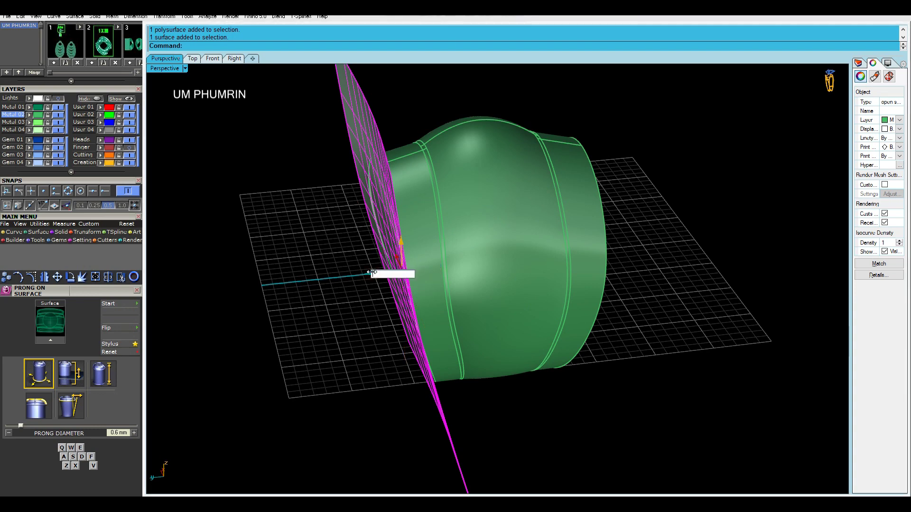
{"action": "type", "text": "1"}
{"action": "key", "text": "Return"}
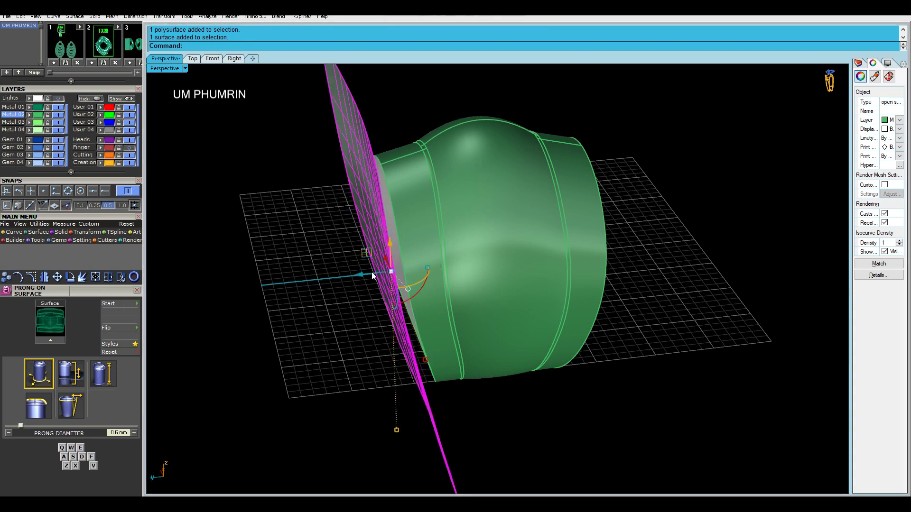
{"action": "key", "text": "ctrl+z"}
- Move the patch surface by -1 along the ring's width into the band, and mirror a copy of it through origin 0
{"action": "type", "text": "-1"}
{"action": "key", "text": "Return"}
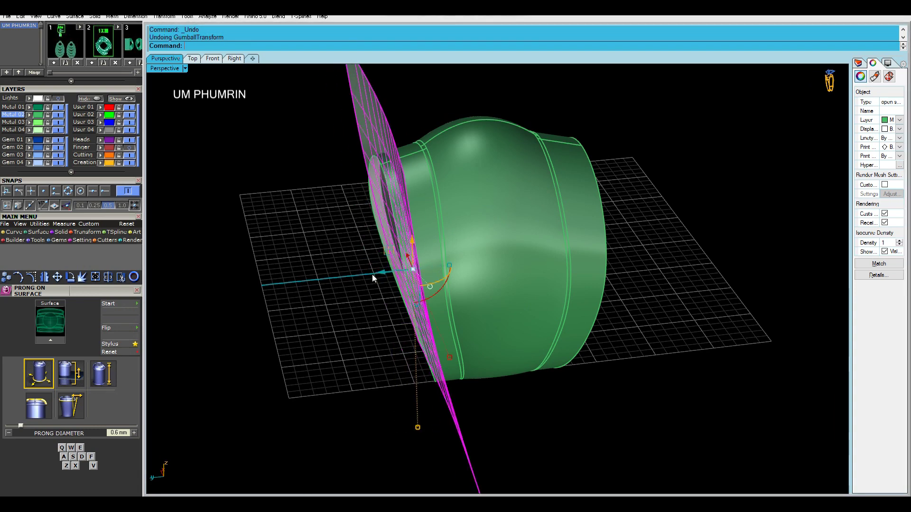
{"action": "right_click_drag", "start_coordinate": [413, 266], "coordinate": [479, 334]}
{"action": "scroll", "coordinate": [479, 334], "scroll_direction": "down", "scroll_amount": 6}
{"action": "type", "text": "M PHUM"}
{"action": "key", "text": "Return"}
{"action": "type", "text": "0"}
{"action": "key", "text": "Return"}
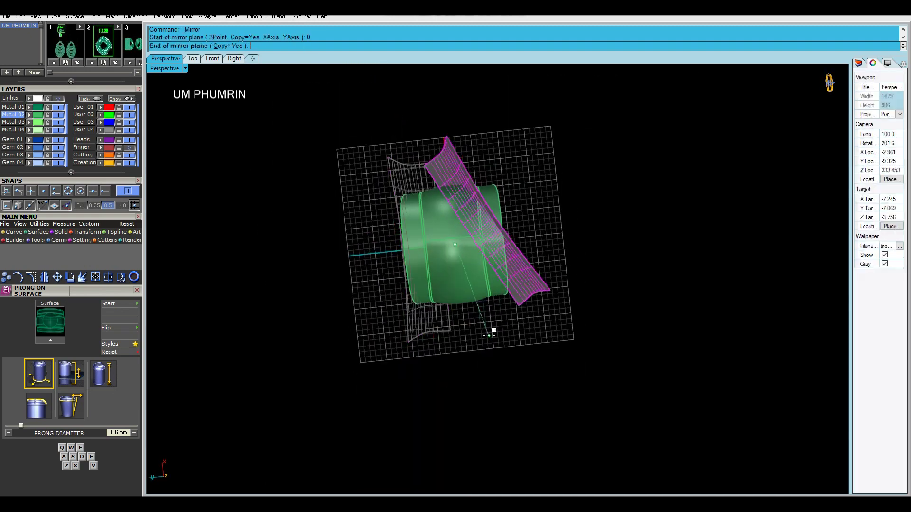
{"action": "left_click", "coordinate": [486, 364]}
{"action": "left_click", "coordinate": [486, 365]}
- Flip the normal direction of the two side cutting surfaces
{"action": "right_click_drag", "start_coordinate": [550, 340], "coordinate": [478, 289]}
{"action": "left_click", "coordinate": [478, 288]}
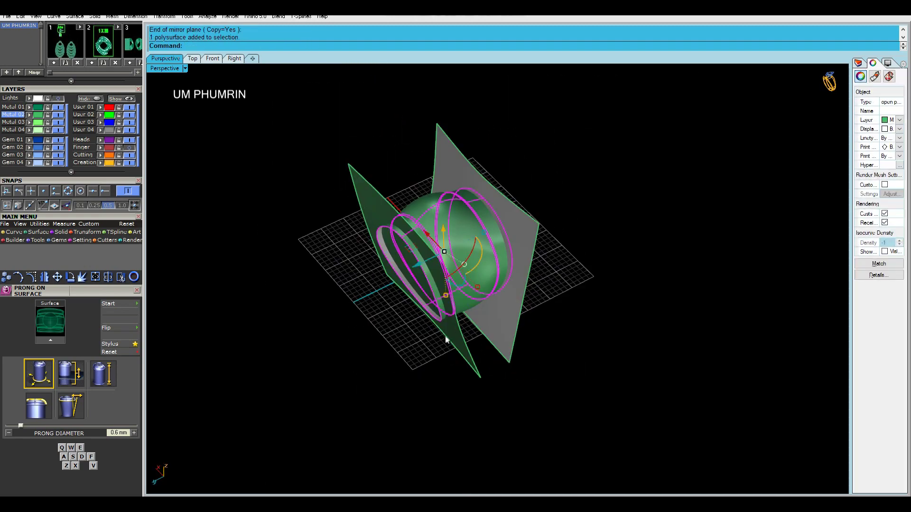
{"action": "left_click", "coordinate": [443, 335]}
{"action": "type", "text": "flip"}
{"action": "right_click", "coordinate": [587, 329]}
{"action": "left_click", "coordinate": [527, 285]}
{"action": "left_click", "coordinate": [626, 319]}
{"action": "right_click_drag", "start_coordinate": [627, 319], "coordinate": [638, 332], "text": "shift"}
- Trim the near end of the joined band polysurface by Boolean Difference with the front side surface
{"action": "left_click", "coordinate": [485, 270]}
{"action": "right_click_drag", "start_coordinate": [515, 292], "coordinate": [525, 305], "text": "shift"}
{"action": "type", "text": "bd"}
{"action": "key", "text": "Return"}
{"action": "left_click", "coordinate": [481, 359]}
{"action": "right_click", "coordinate": [481, 359]}
- Trim the far end of the band polysurface by Boolean Difference with the mirrored side surface
{"action": "left_click", "coordinate": [626, 343]}
{"action": "left_click", "coordinate": [493, 290]}
{"action": "type", "text": "bd"}
{"action": "key", "text": "Return"}
{"action": "left_click", "coordinate": [558, 267]}
{"action": "right_click", "coordinate": [578, 265]}
- Show the hidden ring parts again around the trimmed closed solid
{"action": "scroll", "coordinate": [580, 266], "scroll_direction": "down", "scroll_amount": 2}
{"action": "right_click_drag", "start_coordinate": [588, 304], "coordinate": [592, 270]}
{"action": "left_click", "coordinate": [120, 99]}
{"action": "right_click_drag", "start_coordinate": [389, 280], "coordinate": [473, 289]}
{"action": "scroll", "coordinate": [473, 289], "scroll_direction": "up", "scroll_amount": 4}
{"action": "left_click", "coordinate": [491, 286]}
{"action": "right_click", "coordinate": [492, 284]}
{"action": "right_click_drag", "start_coordinate": [620, 307], "coordinate": [646, 352]}
{"action": "left_click", "coordinate": [517, 288]}
{"action": "left_click", "coordinate": [647, 351]}
- Apply Cage Edit to the closed inner solid in the Front view with 4 points in X, Y and Z and a Global region
{"action": "right_click_drag", "start_coordinate": [439, 266], "coordinate": [476, 314]}
{"action": "left_click", "coordinate": [474, 315]}
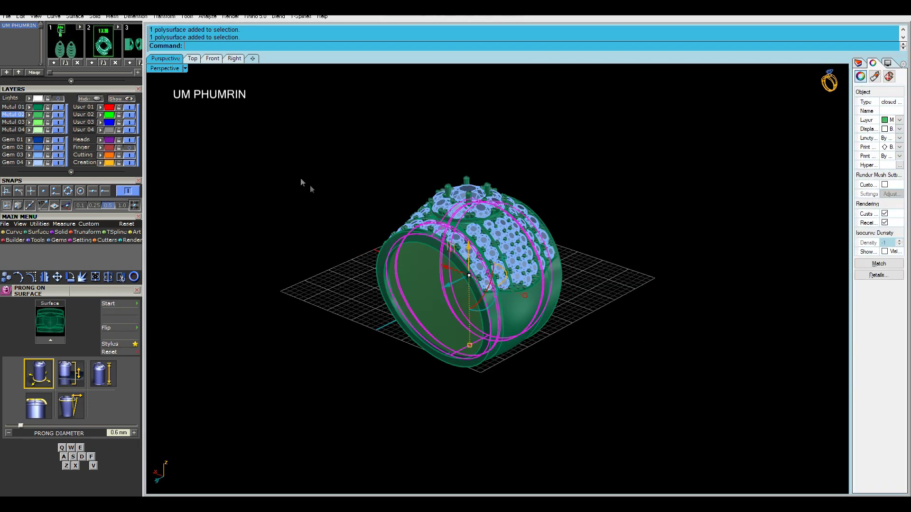
{"action": "left_click", "coordinate": [215, 59]}
{"action": "left_click", "coordinate": [83, 232]}
{"action": "left_click", "coordinate": [120, 263]}
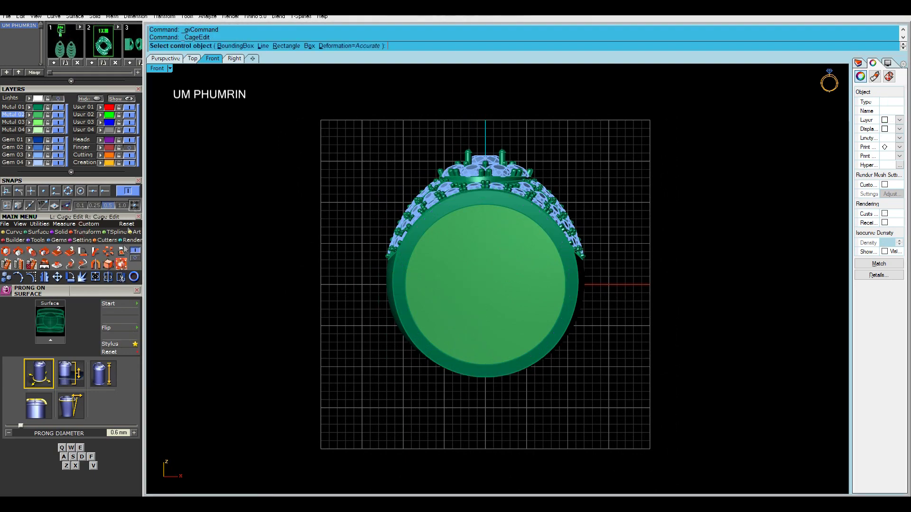
{"action": "scroll", "coordinate": [401, 335], "scroll_direction": "up", "scroll_amount": 4}
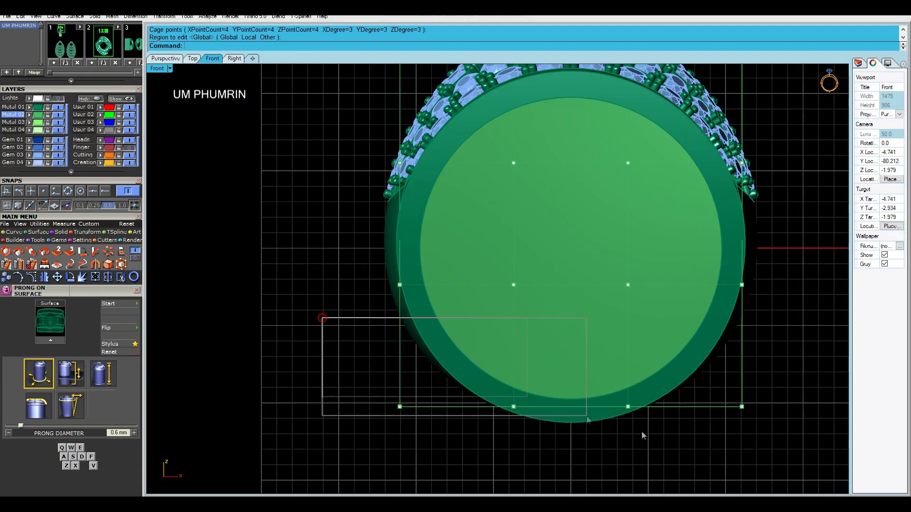
- Reposition the bottom row of cage points to reshape the underside of the inner solid, and delete the cage
{"action": "left_click_drag", "start_coordinate": [575, 348], "coordinate": [574, 348]}
{"action": "scroll", "coordinate": [576, 350], "scroll_direction": "down", "scroll_amount": 3}
{"action": "right_click_drag", "start_coordinate": [576, 350], "coordinate": [475, 323]}
{"action": "key", "text": "Escape"}
{"action": "key", "text": "Escape"}
{"action": "left_click_drag", "start_coordinate": [622, 366], "coordinate": [591, 337]}
{"action": "type", "text": "De"}
{"action": "key", "text": "Return"}
- Hollow the ring band in the Perspective view by Boolean Difference with the inner solid
{"action": "left_click", "coordinate": [162, 60]}
{"action": "right_click_drag", "start_coordinate": [510, 279], "coordinate": [484, 281]}
{"action": "left_click", "coordinate": [483, 281]}
{"action": "type", "text": "bd"}
{"action": "key", "text": "Return"}
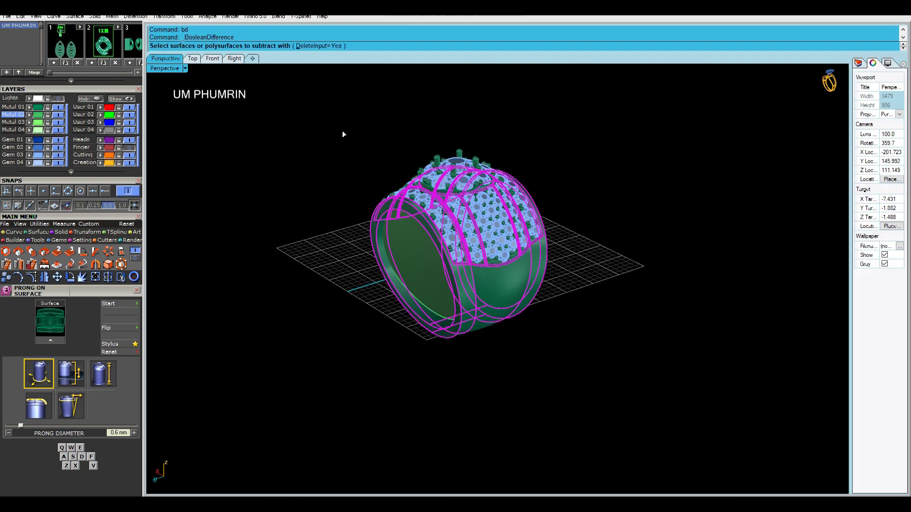
{"action": "left_click", "coordinate": [423, 279]}
- Assign the inner solid to the Metal 04 layer and turn that layer off
{"action": "left_click", "coordinate": [30, 130]}
{"action": "left_click", "coordinate": [58, 130]}
{"action": "right_click_drag", "start_coordinate": [421, 264], "coordinate": [480, 300]}
{"action": "scroll", "coordinate": [497, 247], "scroll_direction": "up", "scroll_amount": 7}
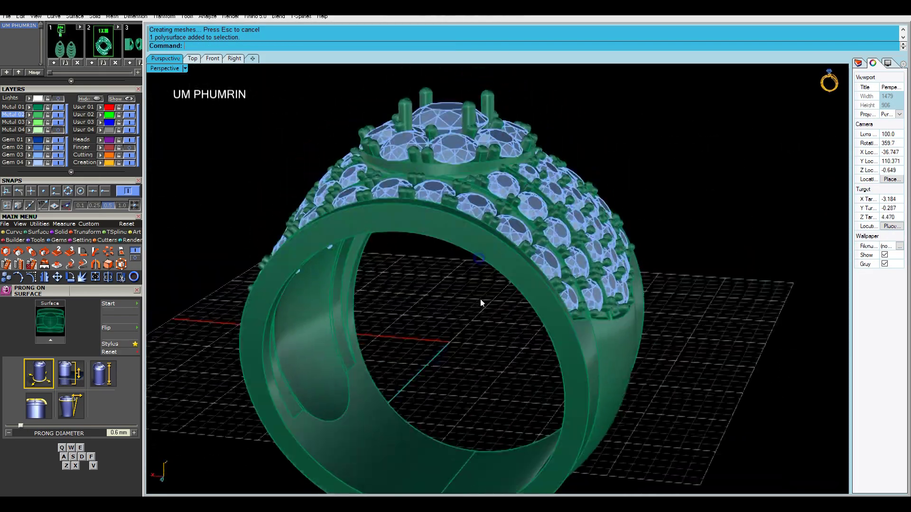
- Duplicate the rounded rim edge around the base of the centre diamond cluster
{"action": "scroll", "coordinate": [452, 185], "scroll_direction": "up", "scroll_amount": 4}
{"action": "right_click_drag", "start_coordinate": [452, 185], "coordinate": [495, 187], "text": "shift"}
{"action": "type", "text": "d"}
{"action": "left_click", "coordinate": [484, 205]}
{"action": "key", "text": "Return"}
{"action": "scroll", "coordinate": [483, 204], "scroll_direction": "down", "scroll_amount": 4}
- Extrude the duplicated rim edge vertically through the top of the ring and delete the source curve
{"action": "type", "text": "extrude"}
{"action": "key", "text": "Return"}
{"action": "left_click", "coordinate": [497, 251]}
{"action": "right_click_drag", "start_coordinate": [496, 252], "coordinate": [490, 269]}
{"action": "key", "text": "Delete"}
- Cap the extruded rim surface into a closed cylinder and scale it down slightly
{"action": "left_click", "coordinate": [510, 166]}
{"action": "right_click_drag", "start_coordinate": [511, 153], "coordinate": [519, 172]}
{"action": "type", "text": "cap"}
{"action": "key", "text": "Return"}
{"action": "scroll", "coordinate": [536, 176], "scroll_direction": "up", "scroll_amount": 2}
{"action": "left_click_drag", "start_coordinate": [556, 187], "coordinate": [546, 184], "text": "shift"}
{"action": "scroll", "coordinate": [517, 213], "scroll_direction": "down", "scroll_amount": 4}
- Subtract the capped cylinder from the ring band by Boolean Difference with DeleteInput=No, and delete the cylinder
{"action": "left_click", "coordinate": [479, 248], "text": "shift"}
{"action": "scroll", "coordinate": [460, 230], "scroll_direction": "up", "scroll_amount": 3}
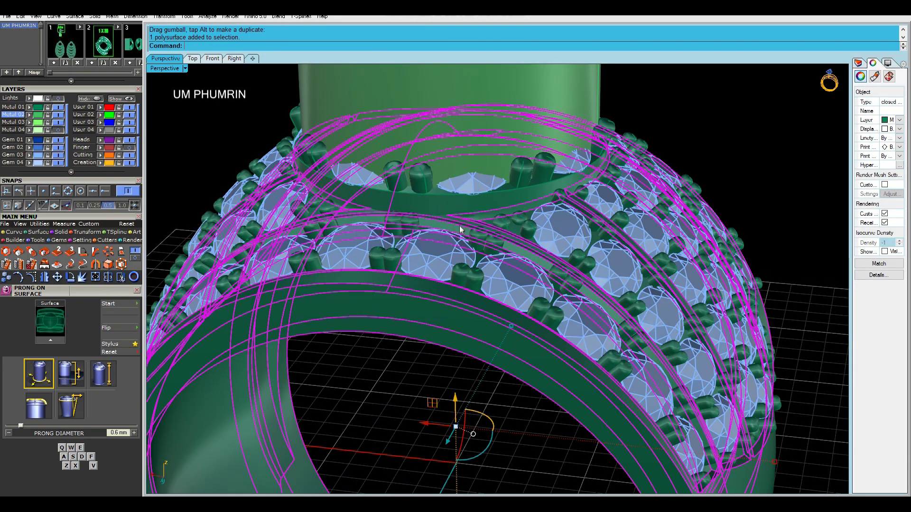
{"action": "scroll", "coordinate": [480, 246], "scroll_direction": "down", "scroll_amount": 3}
{"action": "left_click", "coordinate": [512, 135]}
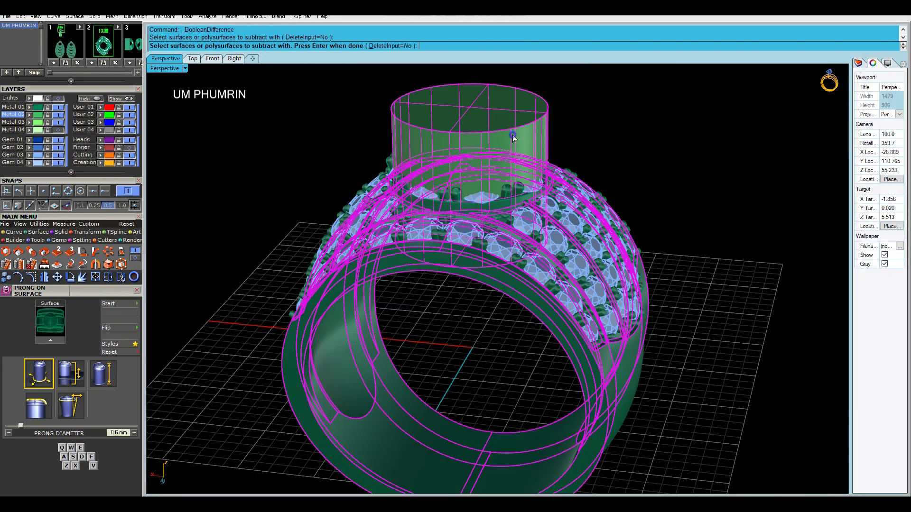
{"action": "key", "text": "Return"}
{"action": "key", "text": "Delete"}
- Switch the Perspective viewport to the Working Shade display mode and inspect the hollowed ring
{"action": "right_click_drag", "start_coordinate": [512, 135], "coordinate": [534, 266]}
{"action": "scroll", "coordinate": [525, 216], "scroll_direction": "up", "scroll_amount": 4}
{"action": "scroll", "coordinate": [530, 231], "scroll_direction": "down", "scroll_amount": 3}
{"action": "scroll", "coordinate": [520, 240], "scroll_direction": "down", "scroll_amount": 3}
{"action": "left_click", "coordinate": [185, 69]}
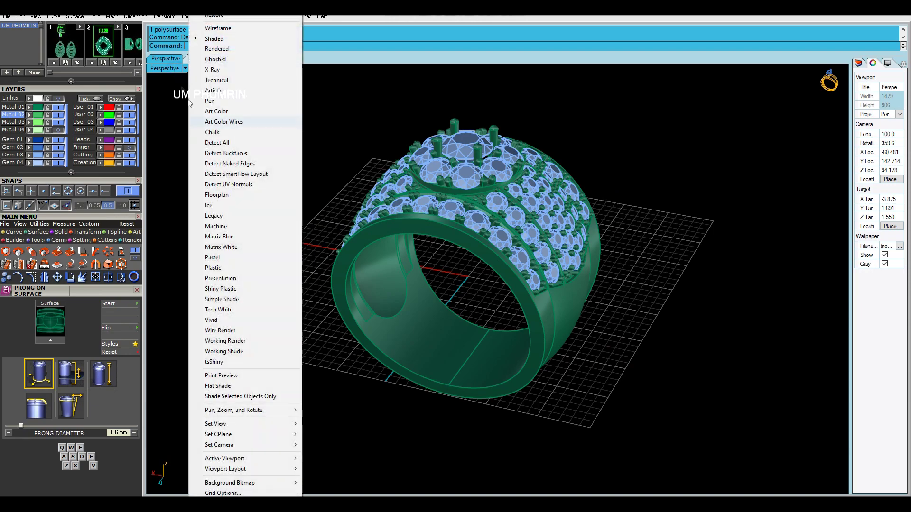
{"action": "left_click", "coordinate": [239, 351]}
{"action": "right_click_drag", "start_coordinate": [439, 327], "coordinate": [588, 280]}
{"action": "scroll", "coordinate": [597, 279], "scroll_direction": "up", "scroll_amount": 6}
{"action": "scroll", "coordinate": [644, 306], "scroll_direction": "down", "scroll_amount": 2}
{"action": "mouse_move", "coordinate": [644, 306]}
{"action": "right_mouse_down"}
{"action": "mouse_move", "coordinate": [640, 275]}
{"action": "mouse_move", "coordinate": [658, 287]}
{"action": "mouse_move", "coordinate": [634, 294]}
{"action": "right_mouse_up"}
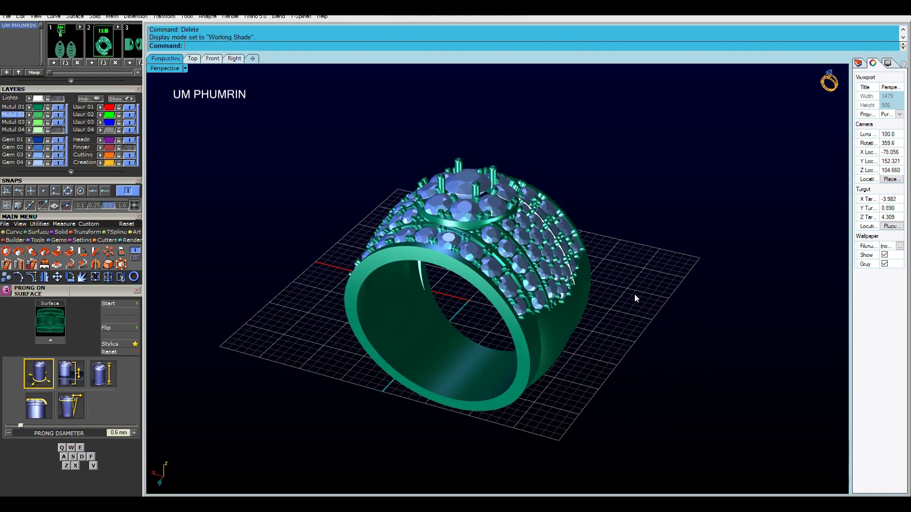